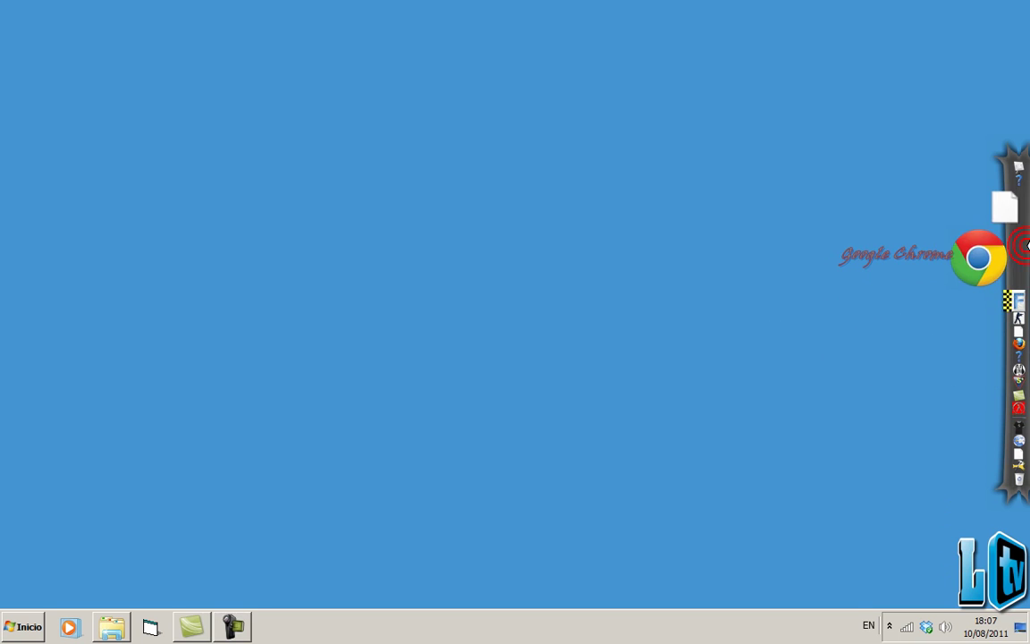
- Open Google Chrome and go to the FlightGear website at flightgear.org
click(1025, 246)
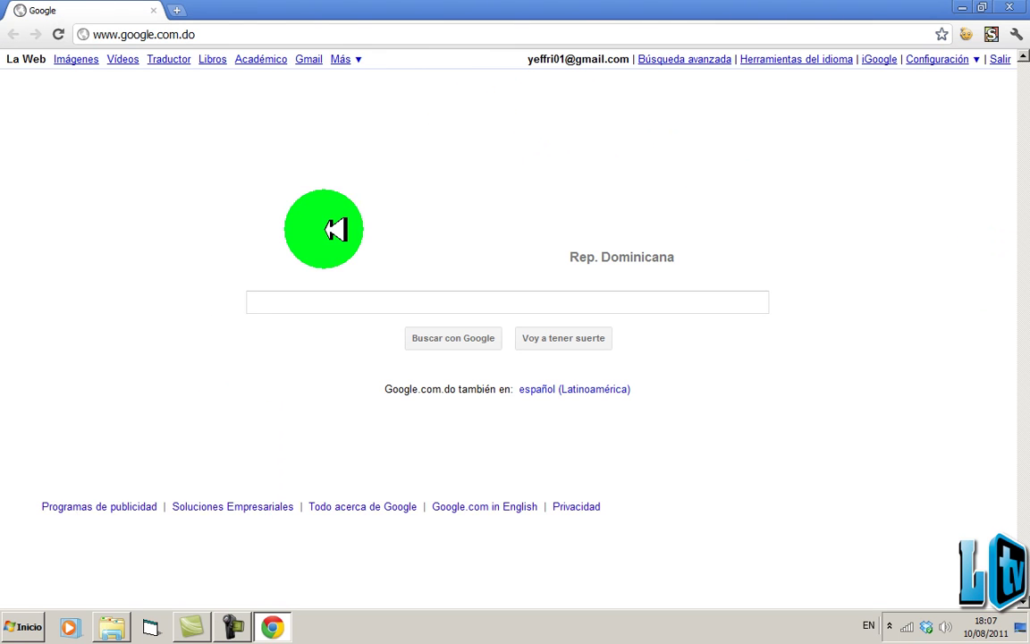
click(272, 33)
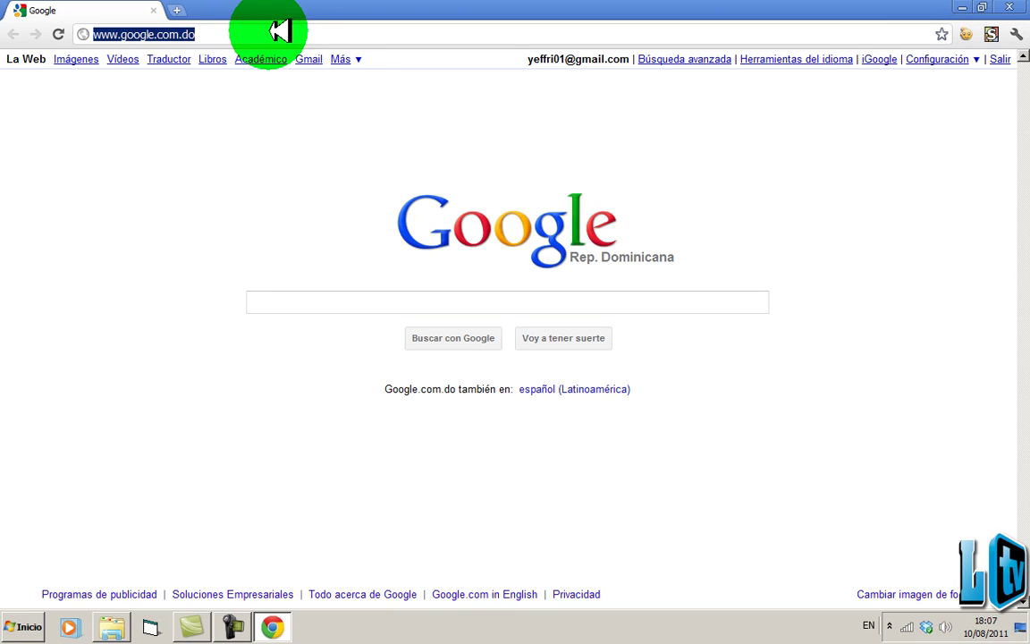
text(flightgear.org)
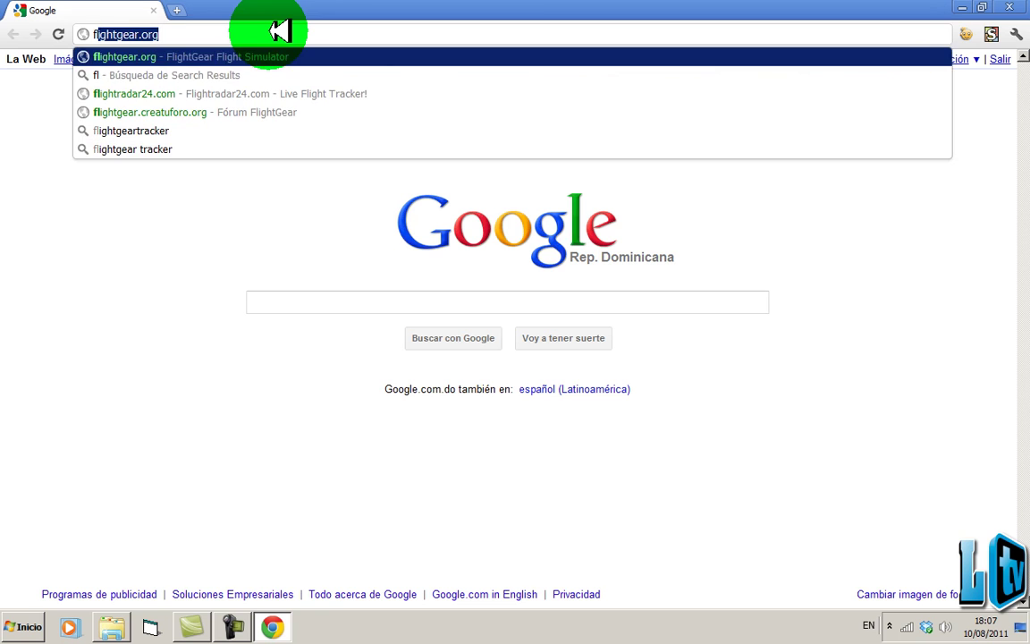
key(Return)
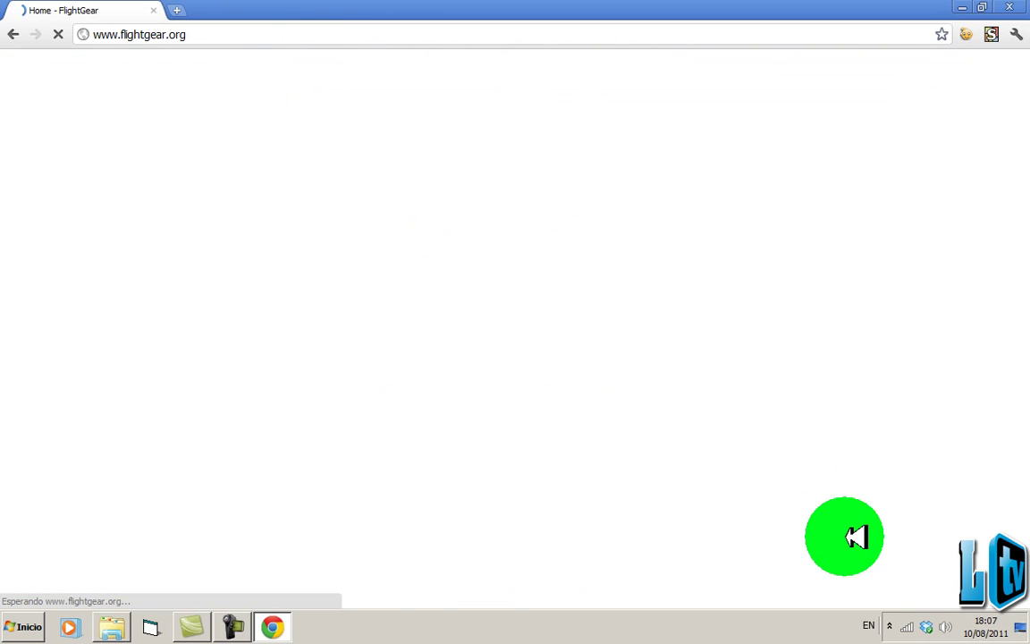
click(892, 627)
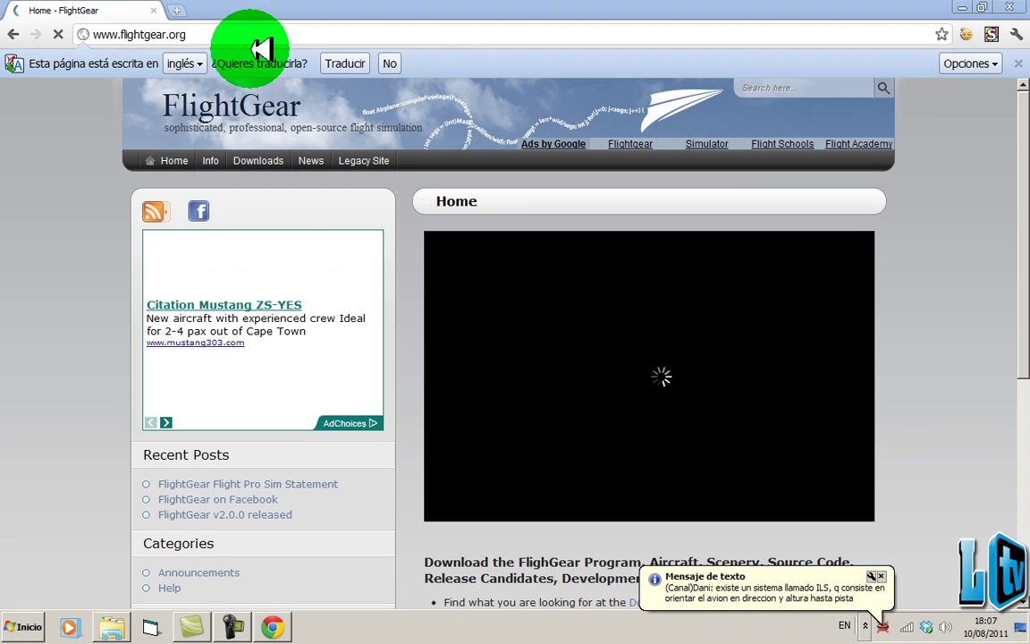
- Open the Download Central page and highlight the Download FlightGear v2.0 section
mouse_move(259, 161)
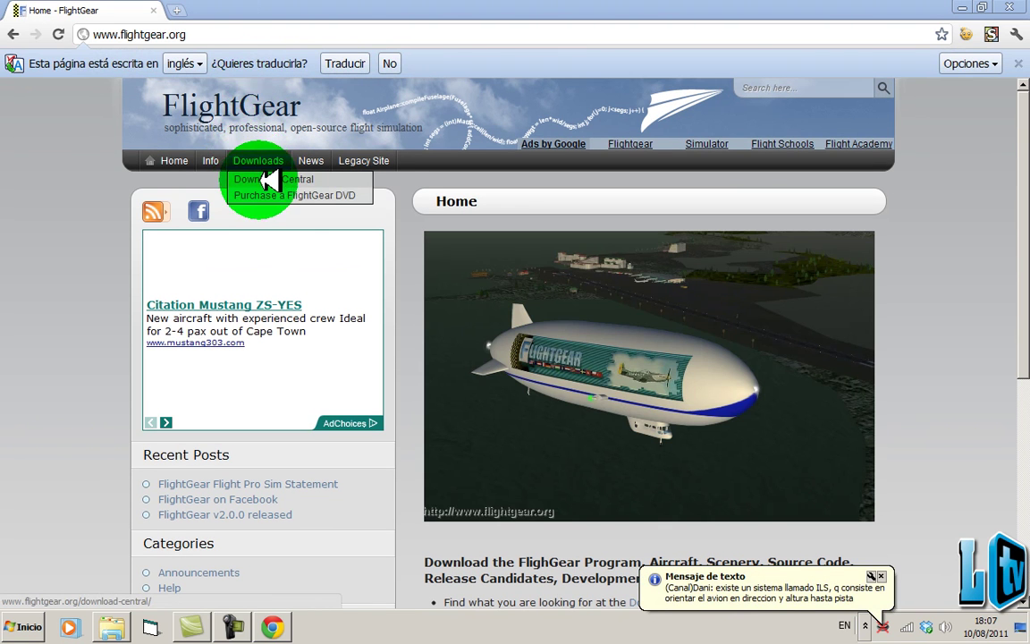
click(268, 179)
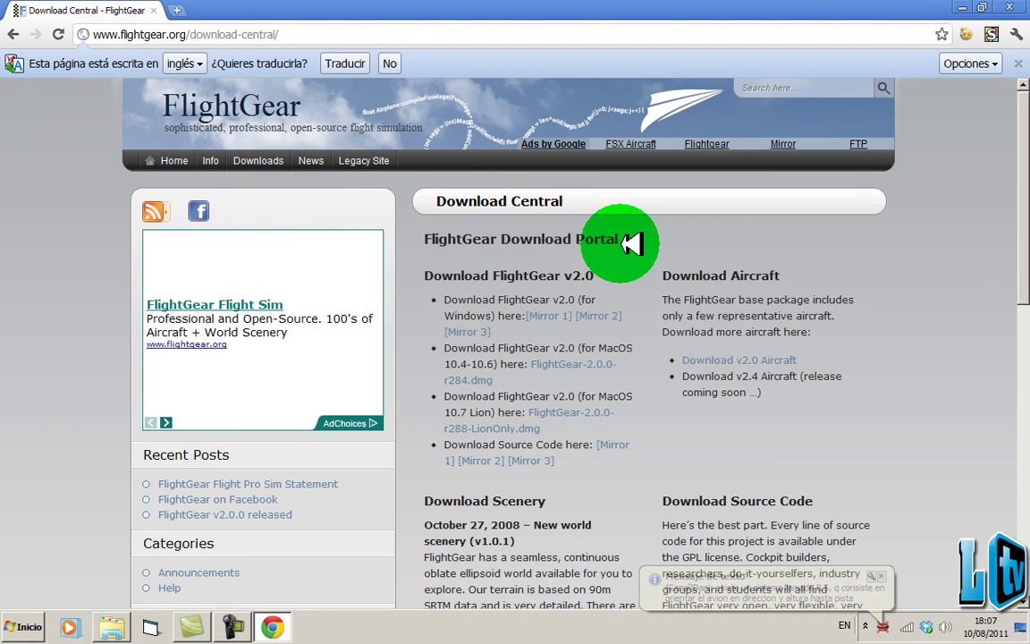
scroll(631, 255, down, 1)
drag(431, 192, 597, 398)
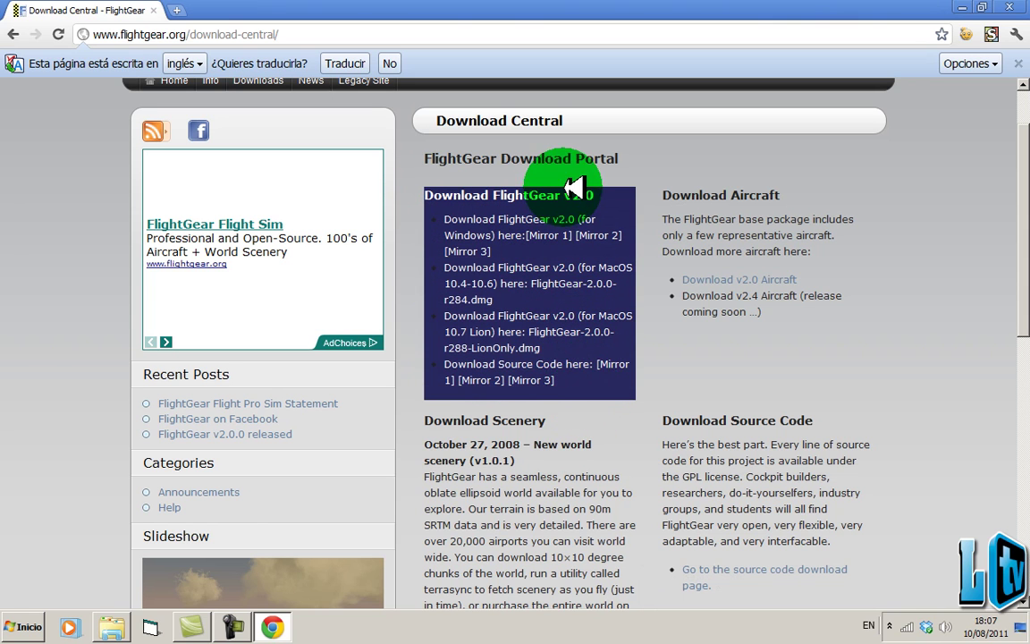
click(577, 197)
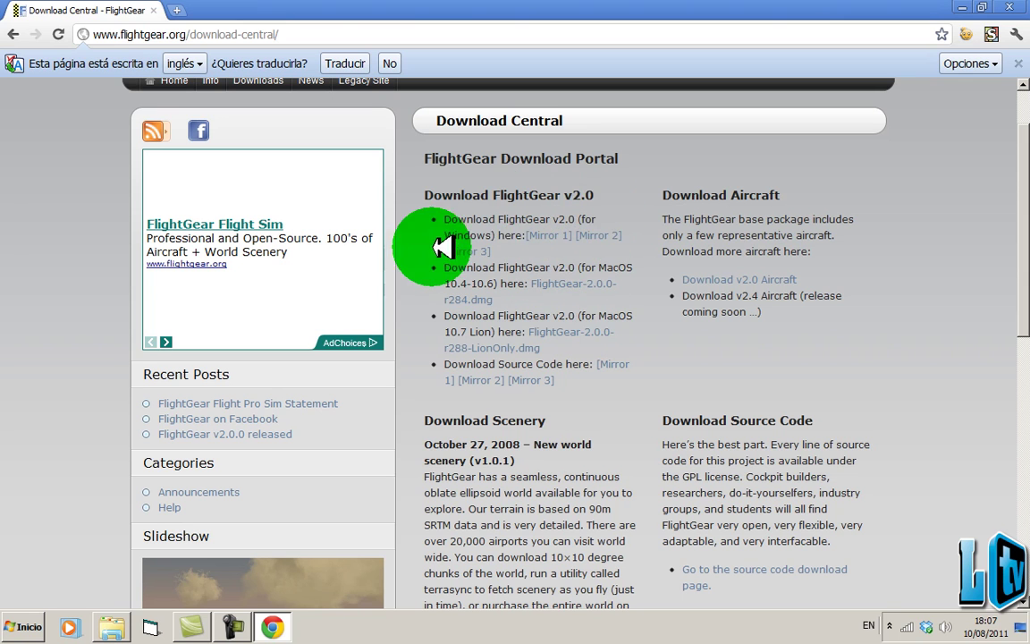
- Open the v2.0 aircraft downloads page from the Download Aircraft section
click(698, 280)
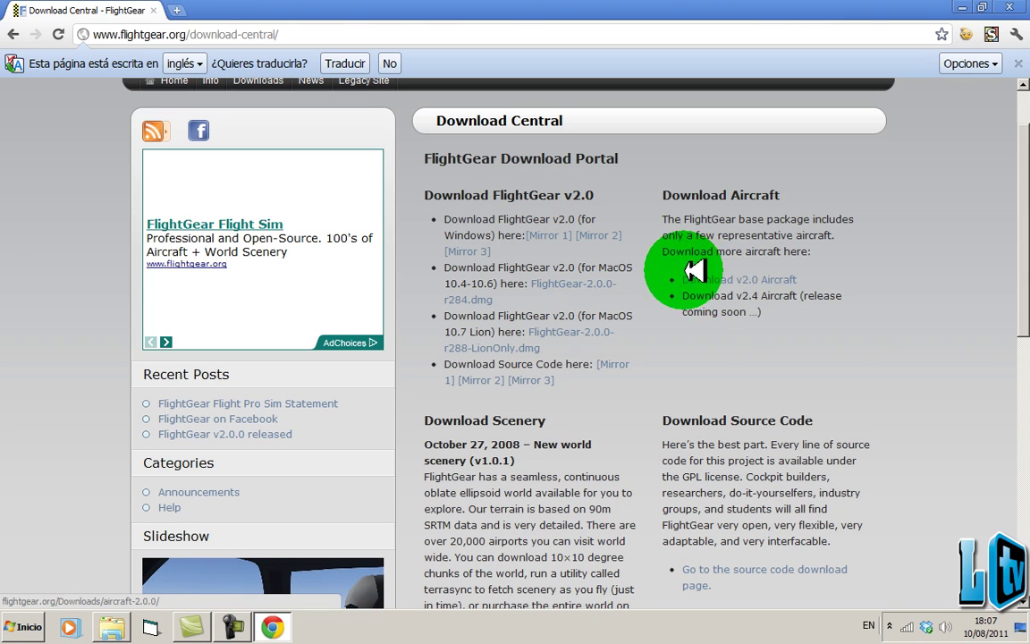
click(789, 306)
drag(689, 294, 750, 315)
click(777, 317)
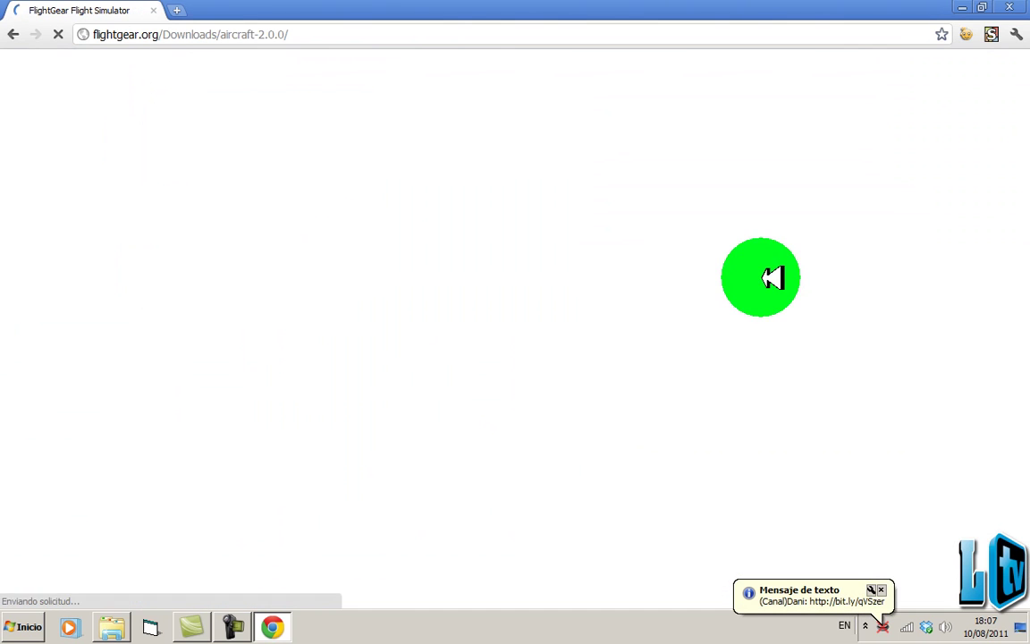
- Browse the FlightGear aircraft list and download the Northrop B-2 Spirit package
scroll(409, 218, down, 2)
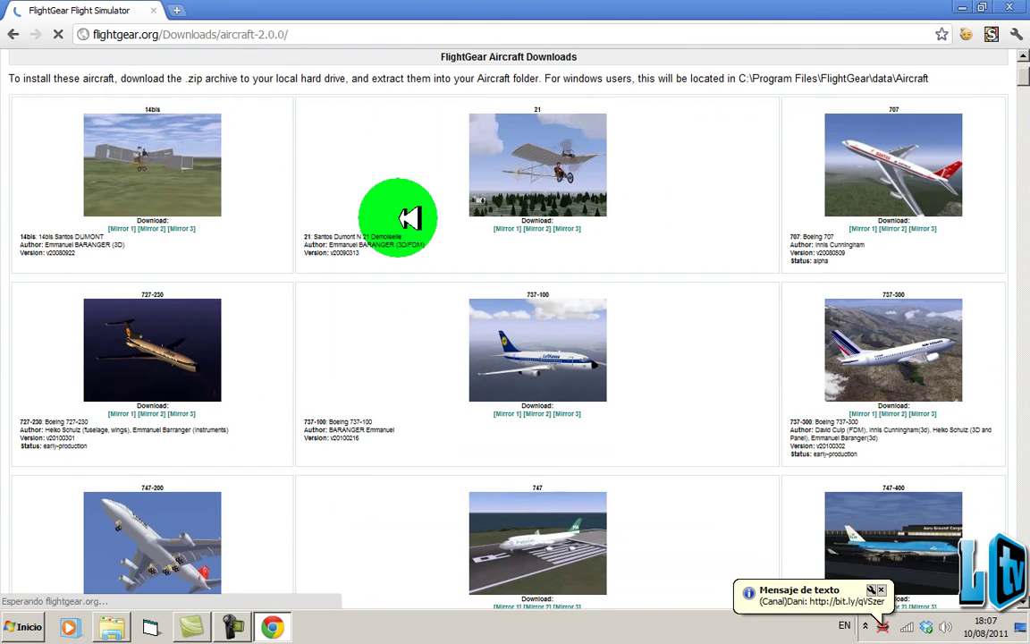
scroll(409, 219, down, 10)
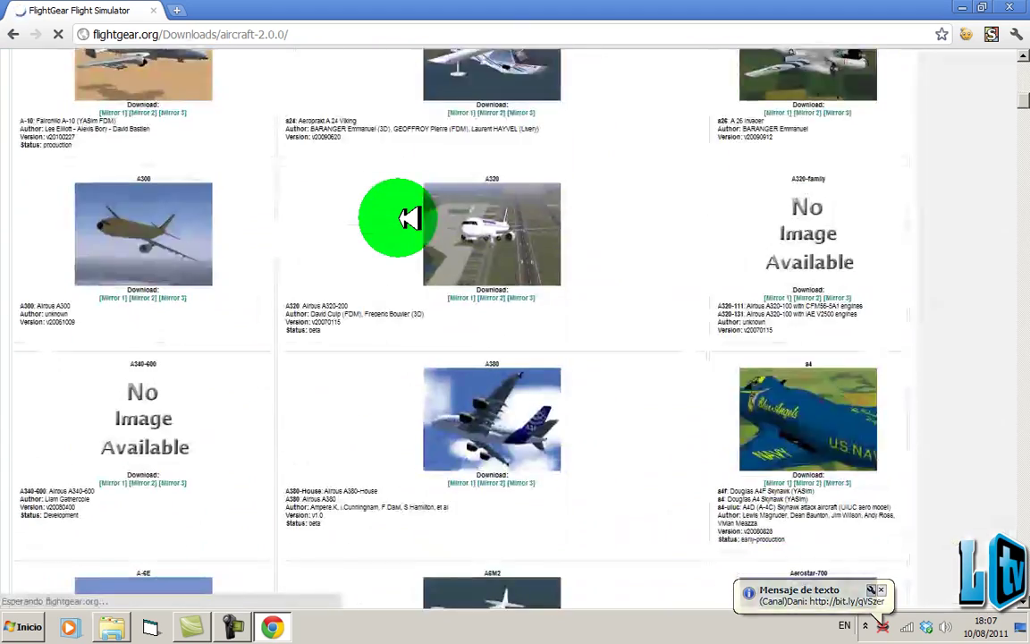
scroll(409, 219, down, 8)
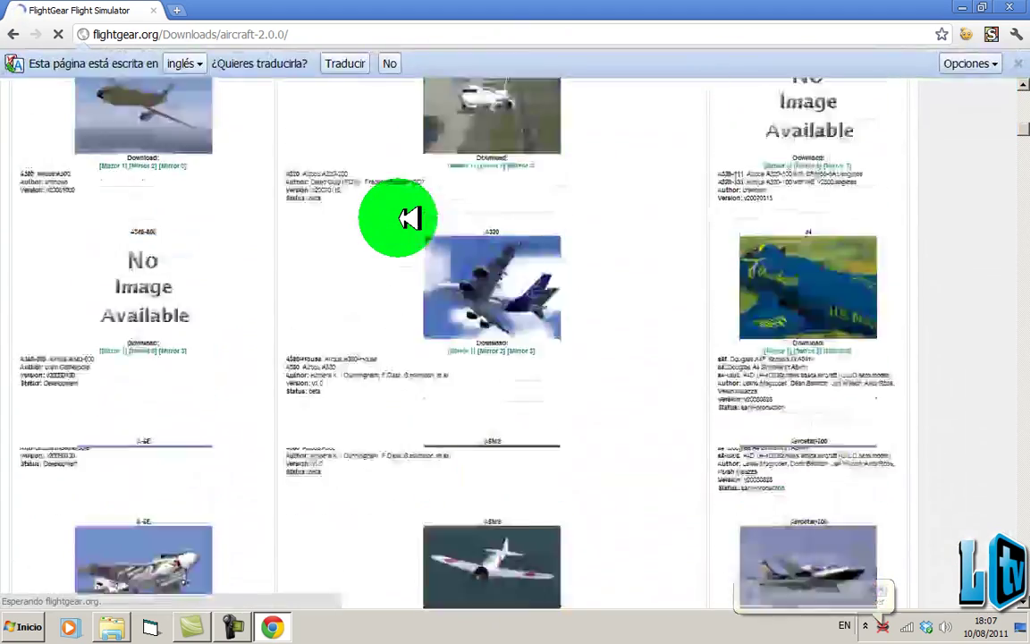
scroll(408, 218, up, 2)
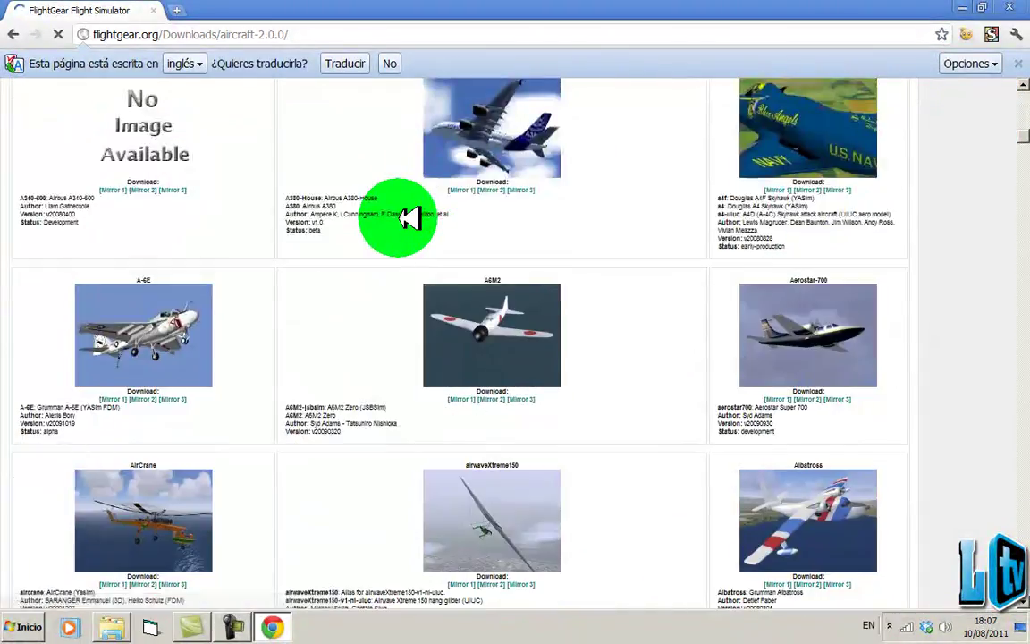
scroll(409, 218, down, 9)
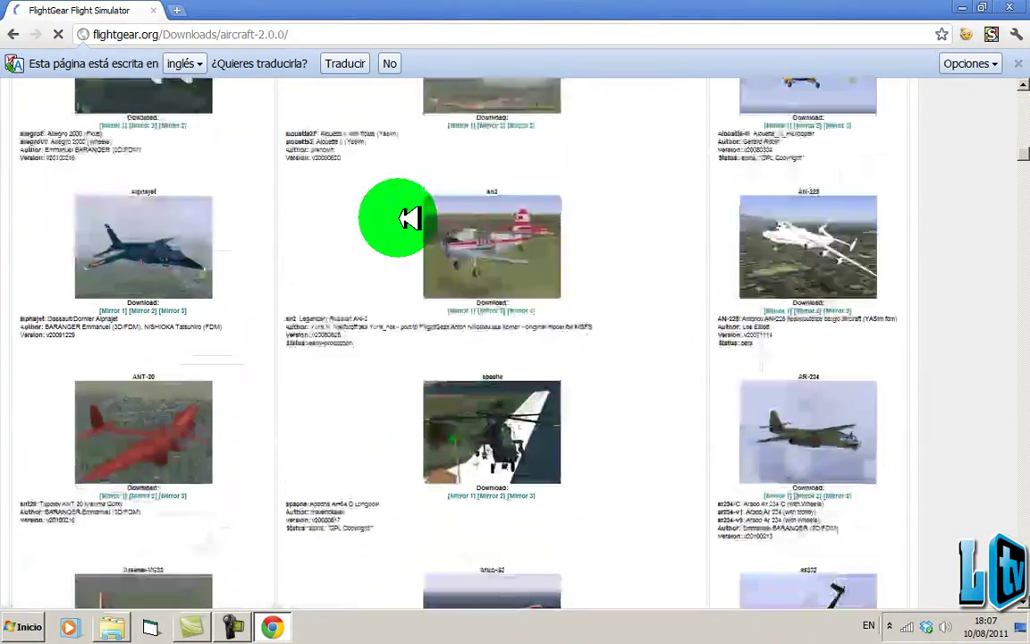
scroll(409, 218, down, 8)
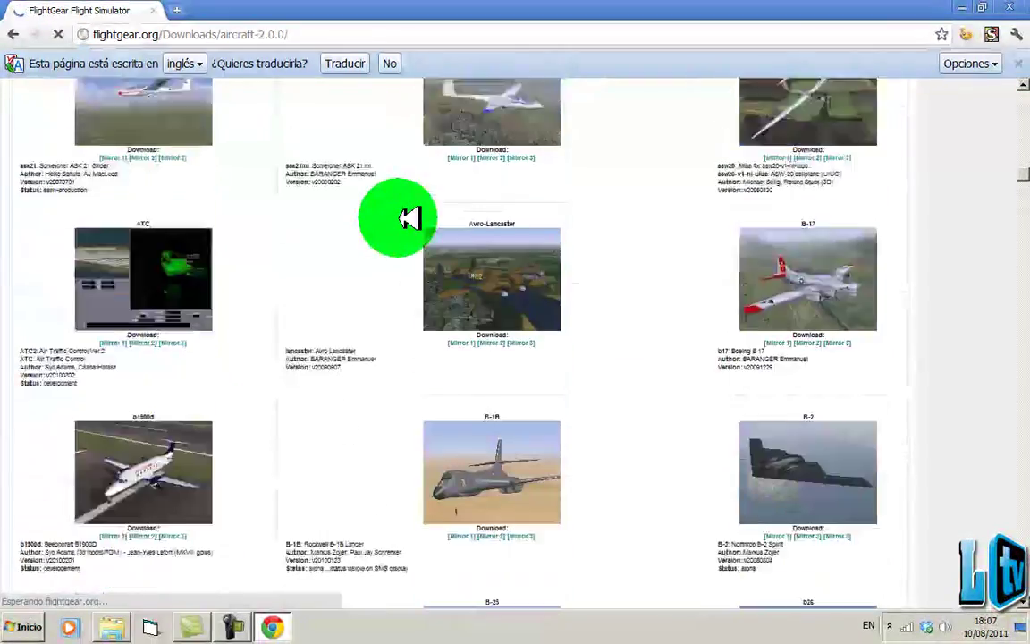
scroll(409, 218, up, 2)
scroll(408, 219, down, 3)
scroll(409, 218, down, 1)
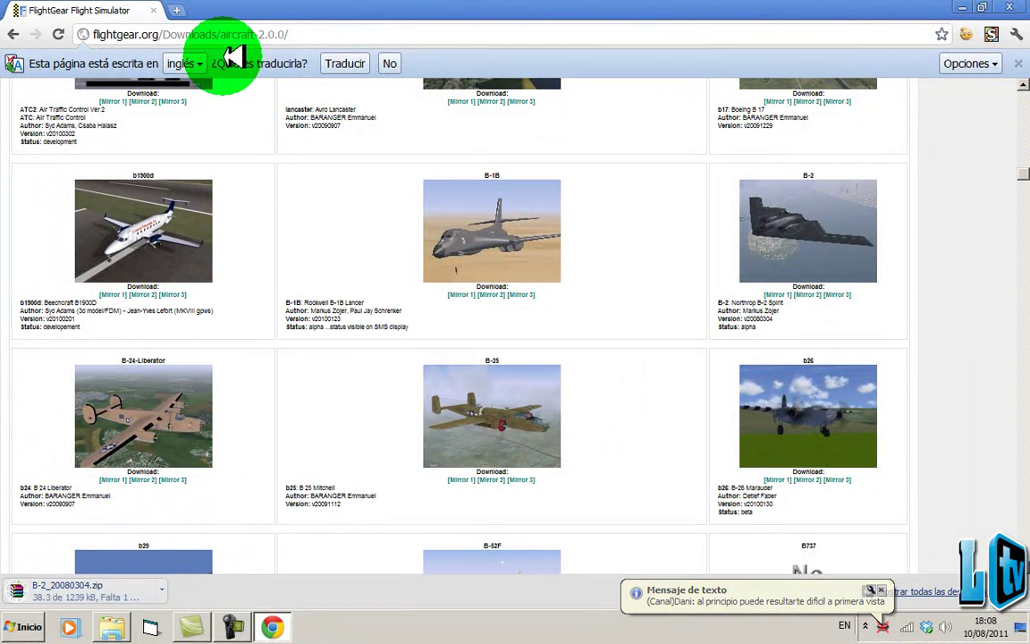
click(238, 33)
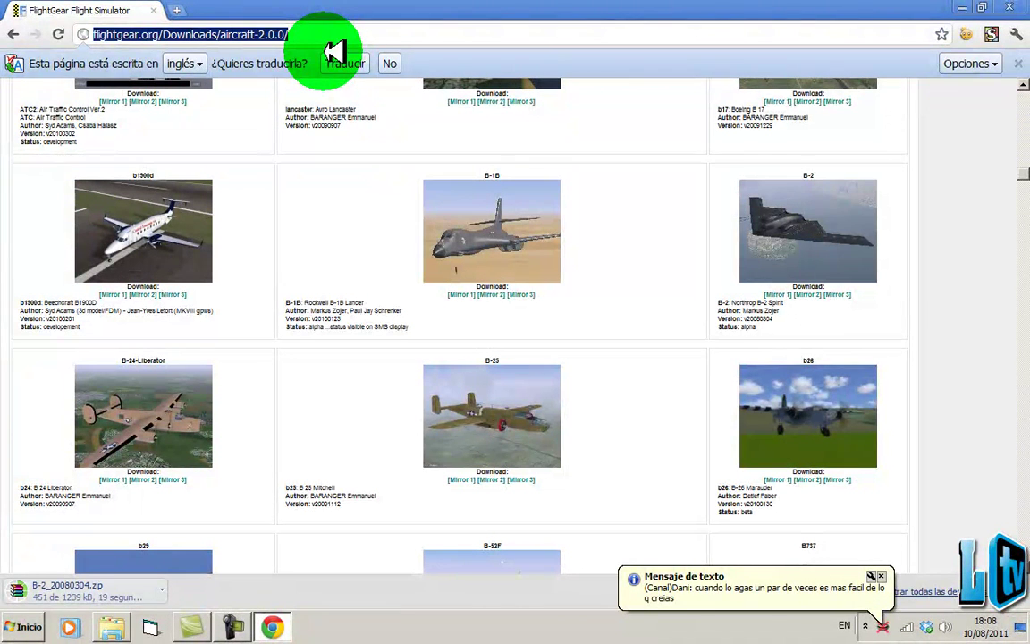
text(www)
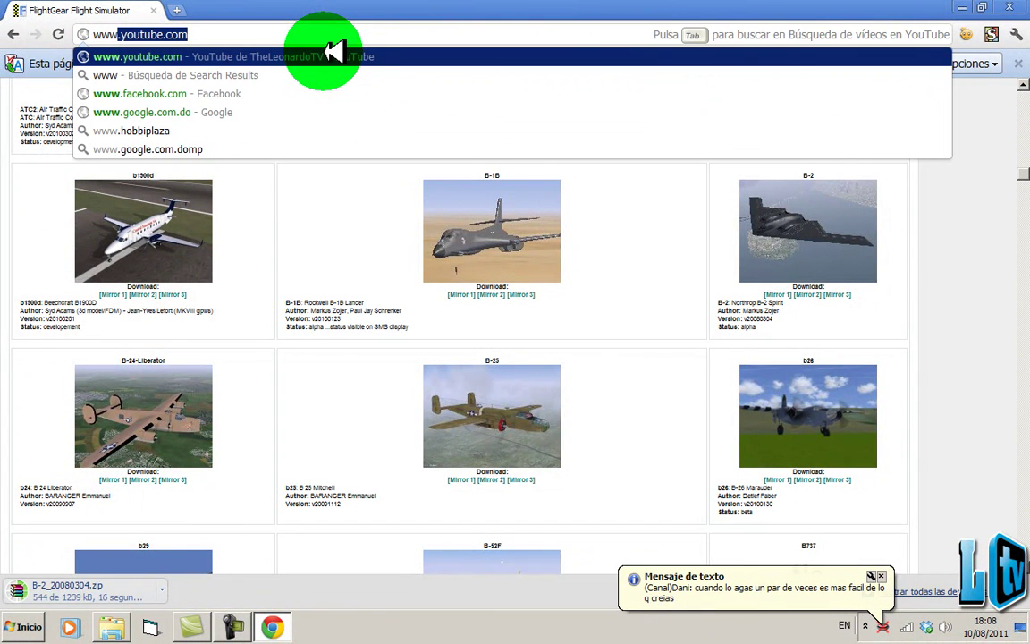
text(.)
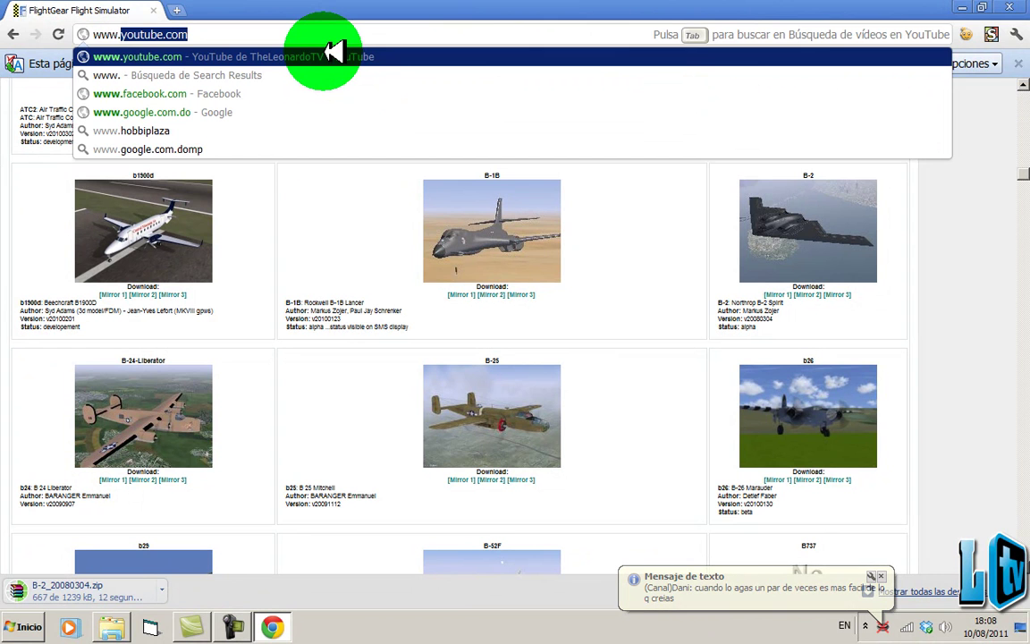
text(un)
key(Return)
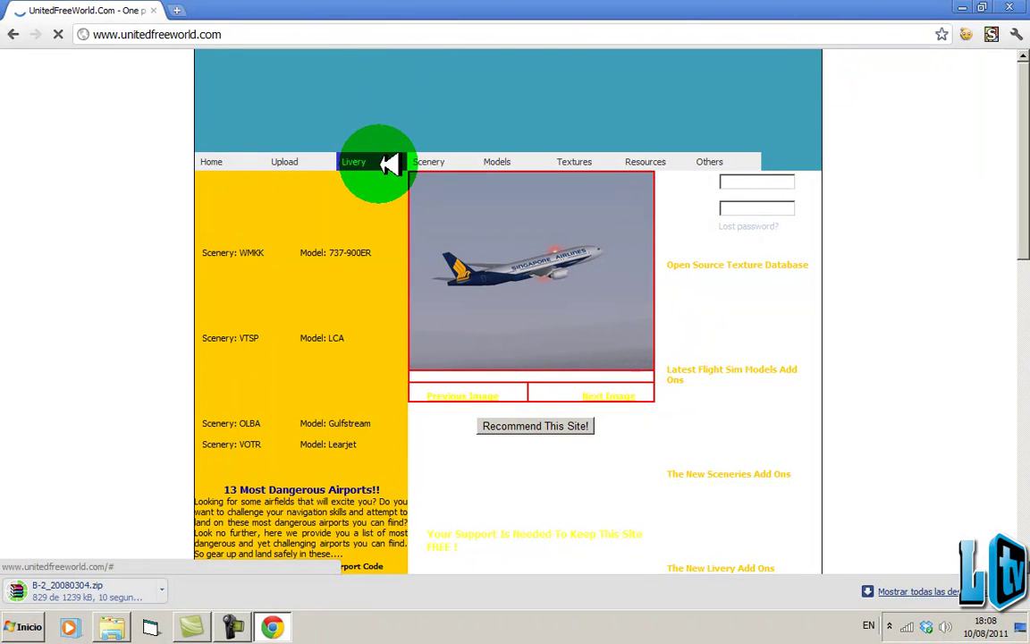
- Open the site's civilian aircraft models and start the download of the IL-96-400/T Ver 3 model
mouse_move(527, 189)
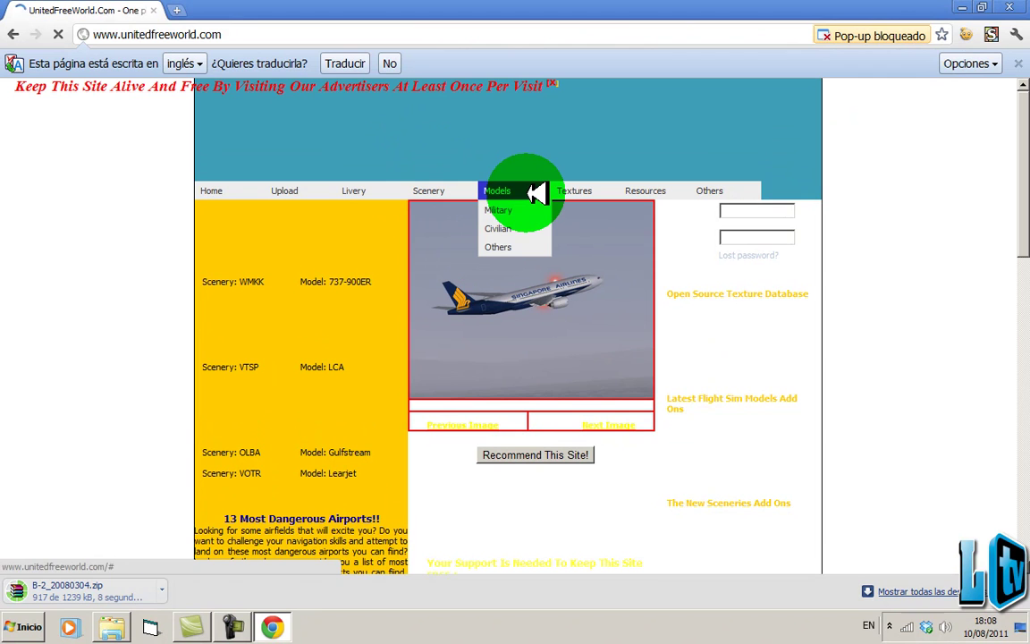
click(519, 229)
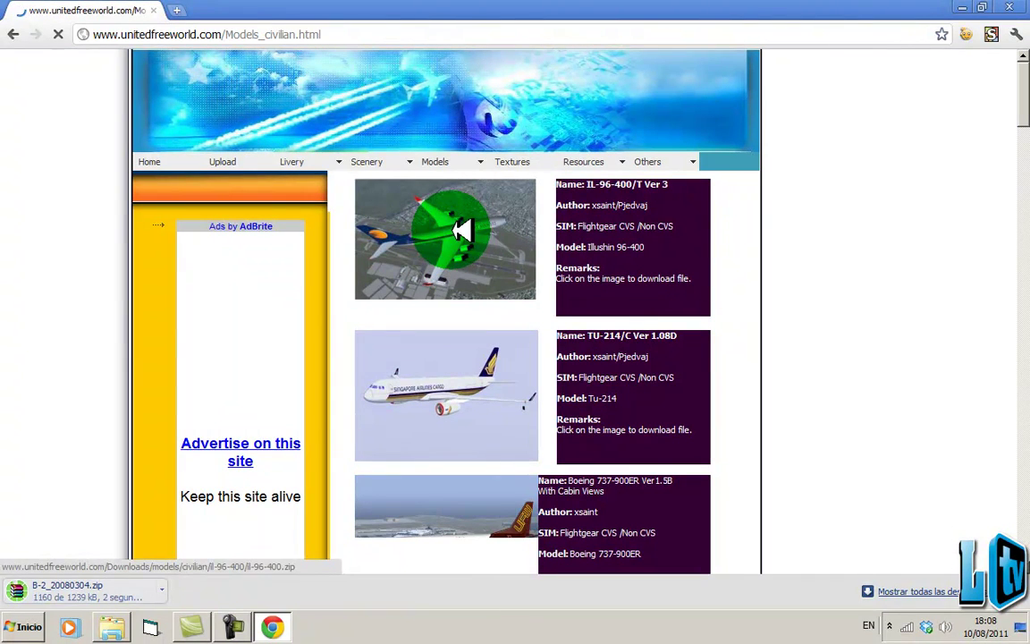
click(468, 227)
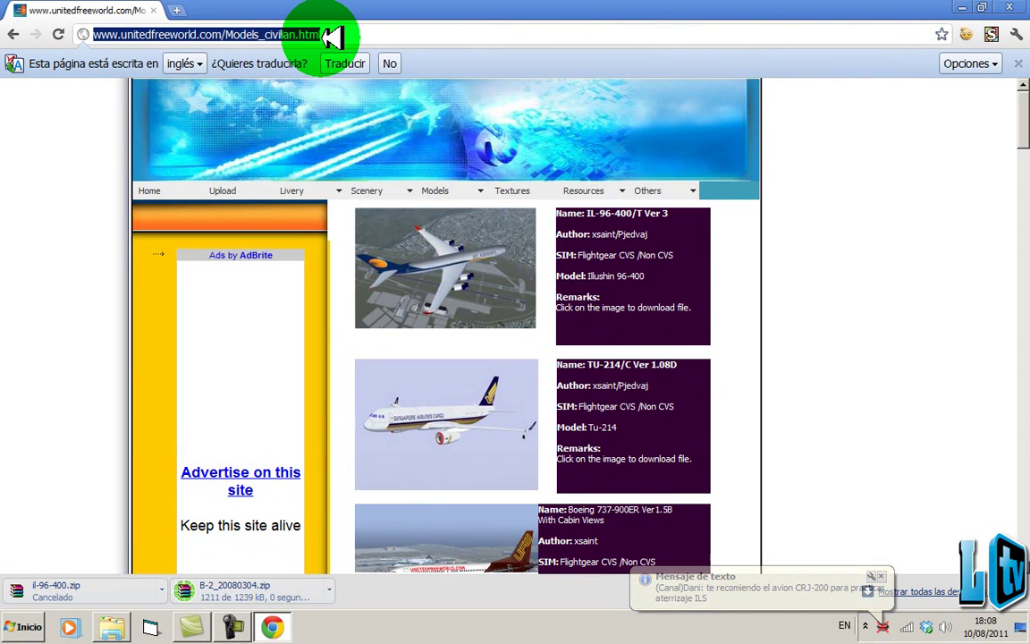
- Go to the FlightGear hangar website at helijah.free.fr
text(hel)
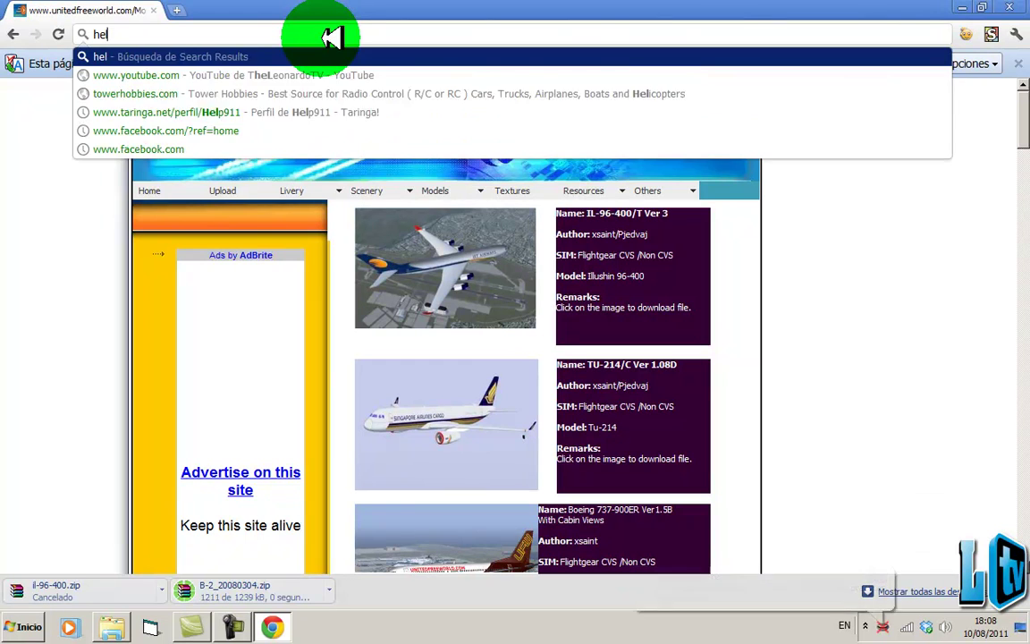
text(ijah.co)
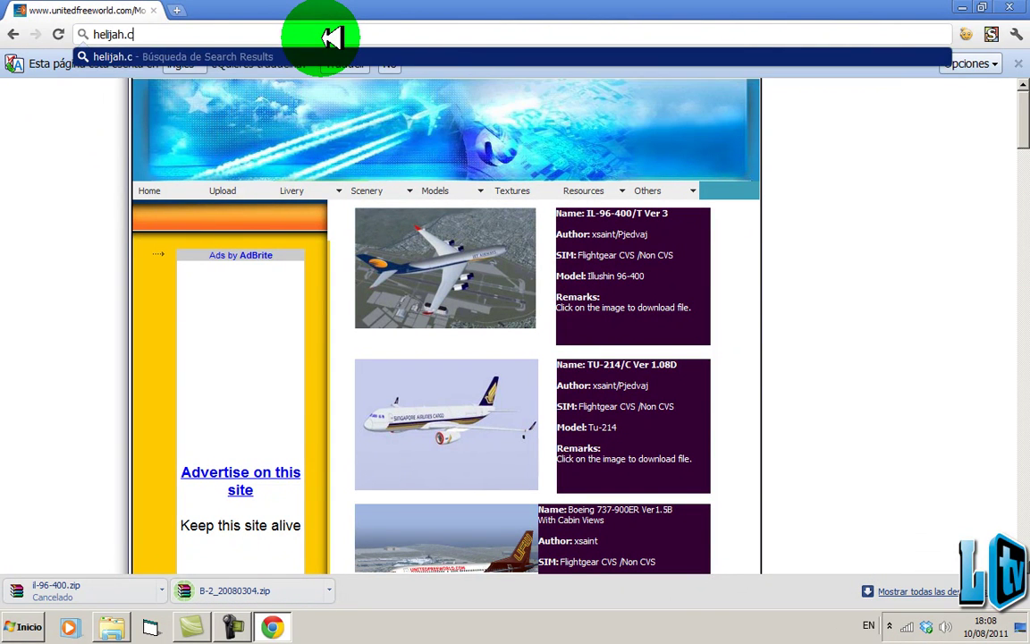
key(BackSpace)
key(BackSpace)
text(free)
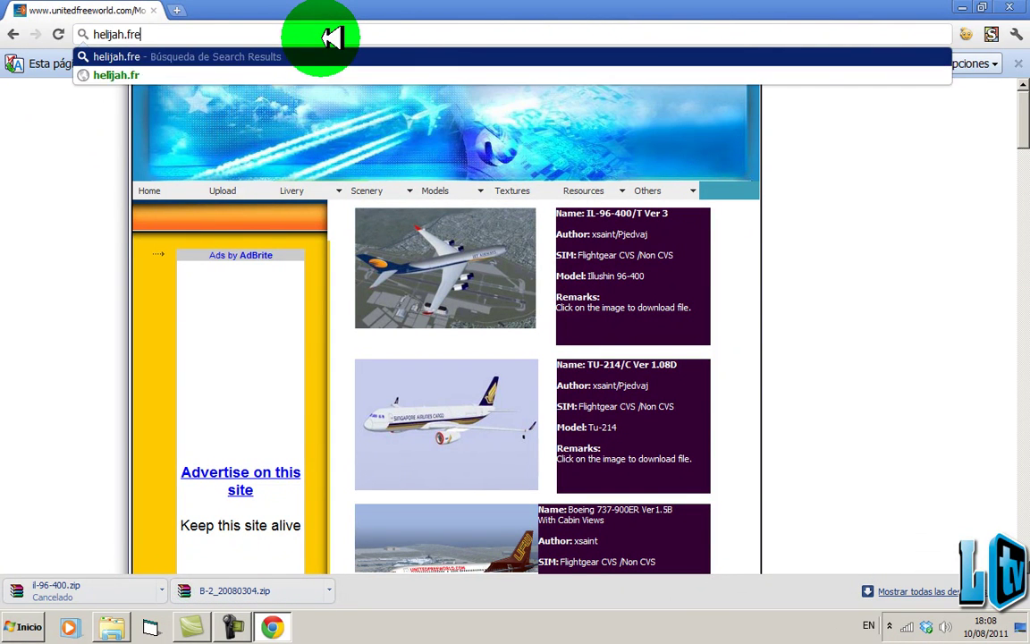
text(.fr)
key(Return)
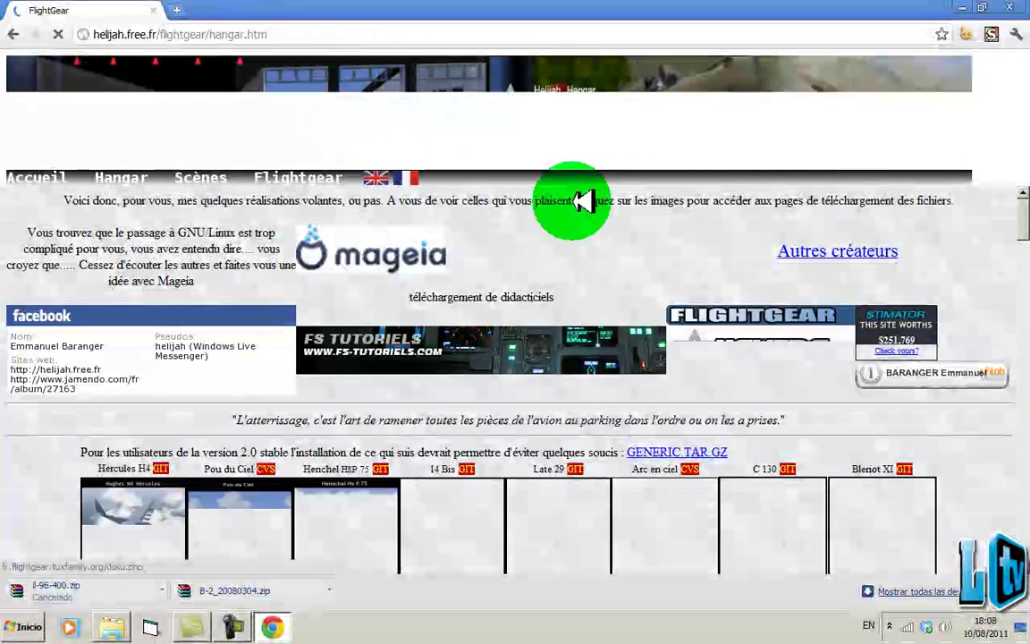
- Open the Hornet autogyro's page from the hangar list and highlight its TAR.GZ download line
scroll(1006, 219, down, 10)
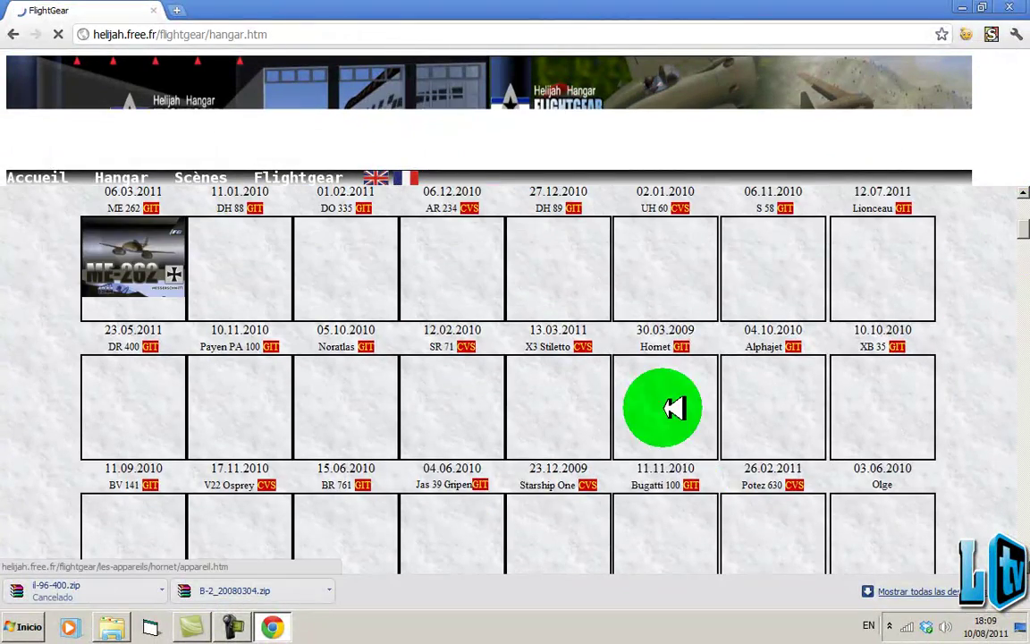
click(671, 405)
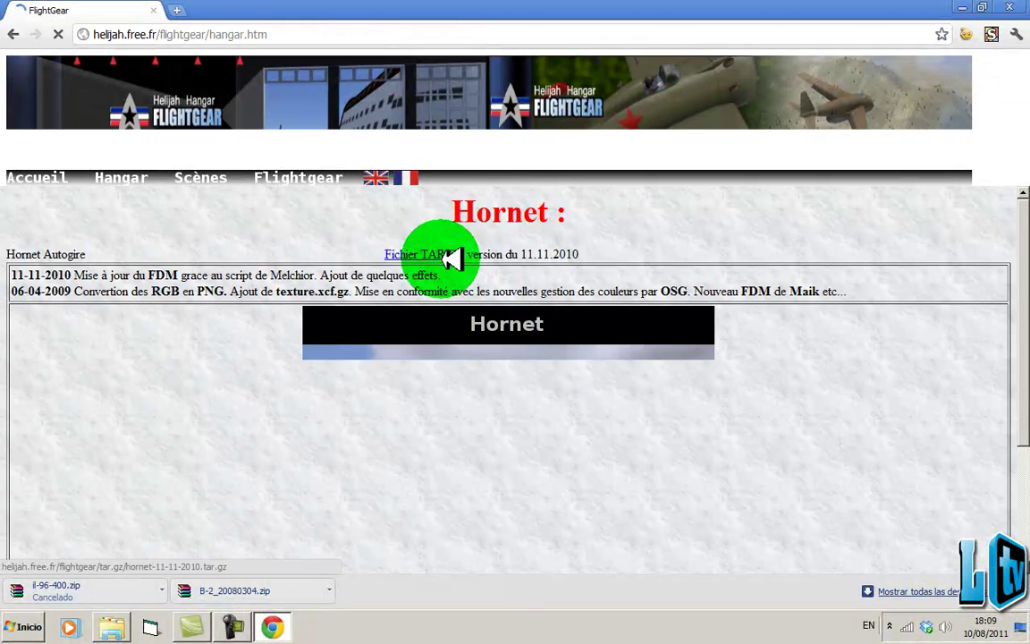
drag(379, 253, 604, 248)
drag(604, 248, 391, 252)
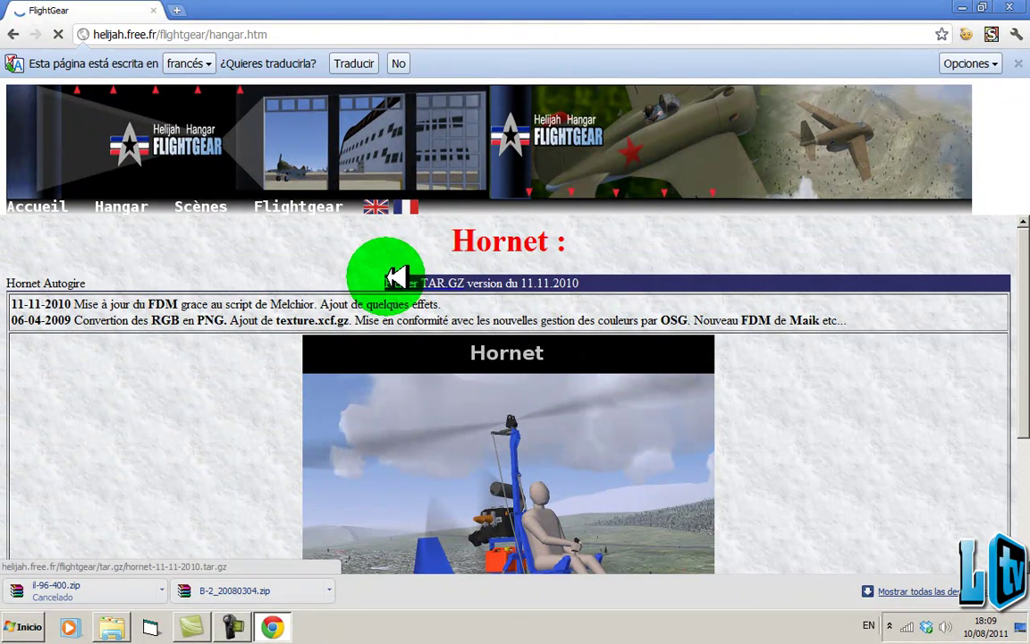
click(371, 271)
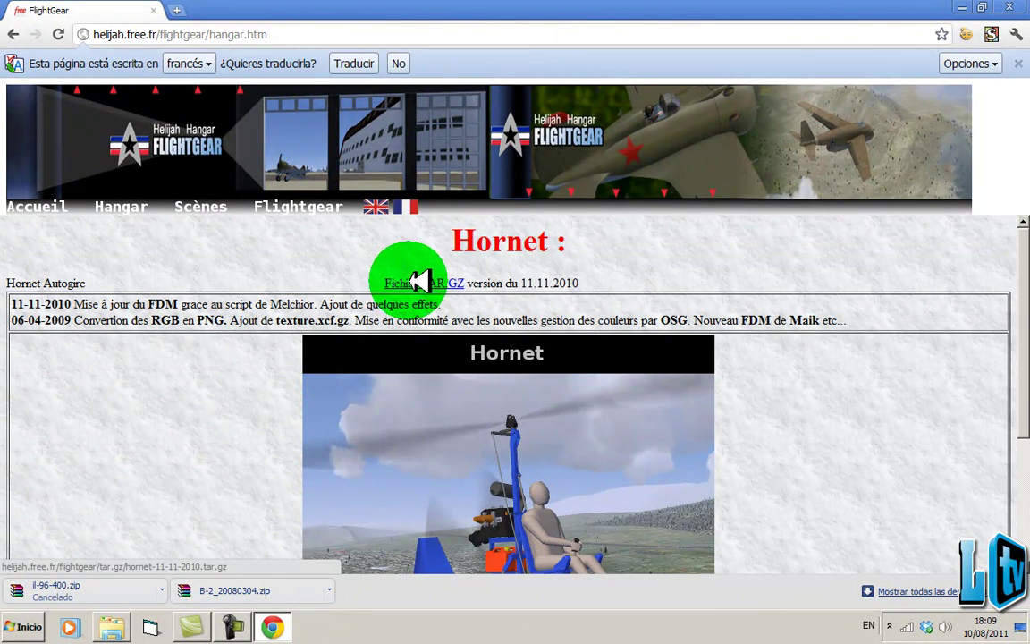
drag(383, 281, 363, 248)
click(362, 251)
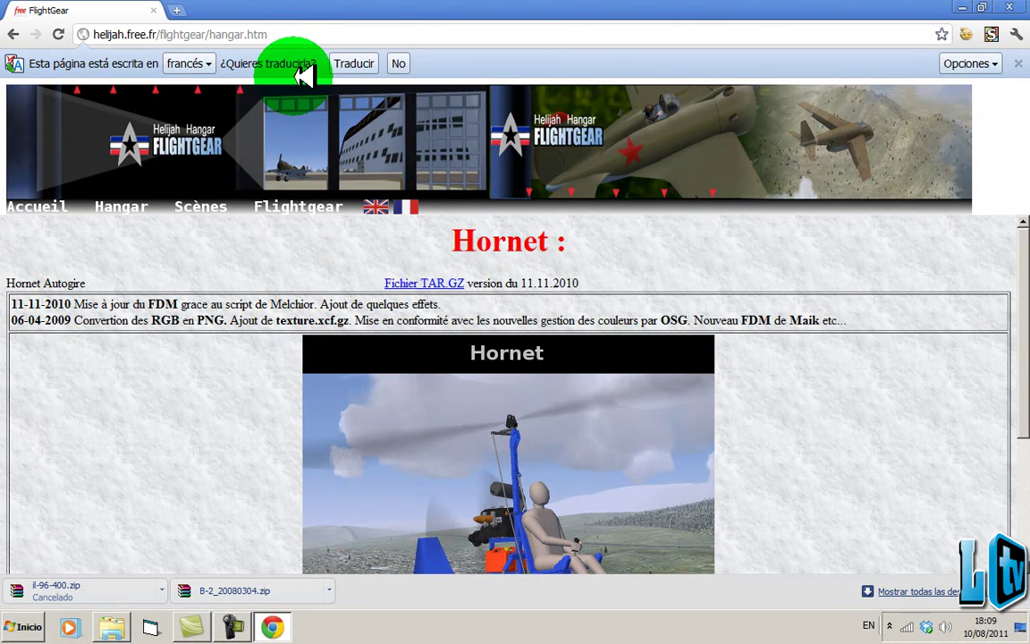
- Search the web for theomegashangar and close the browser
click(272, 34)
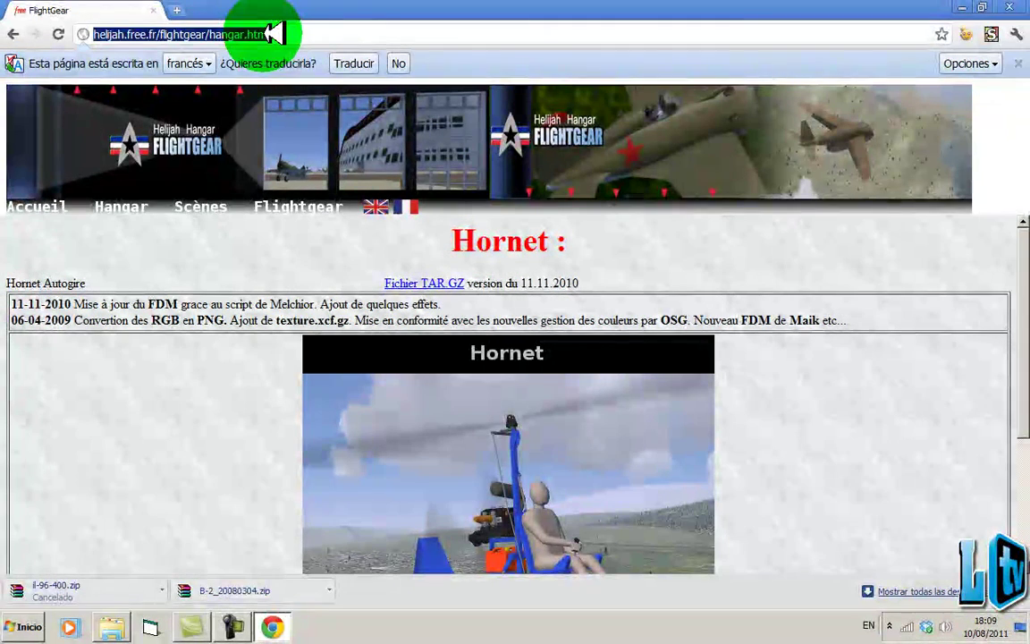
text(theo)
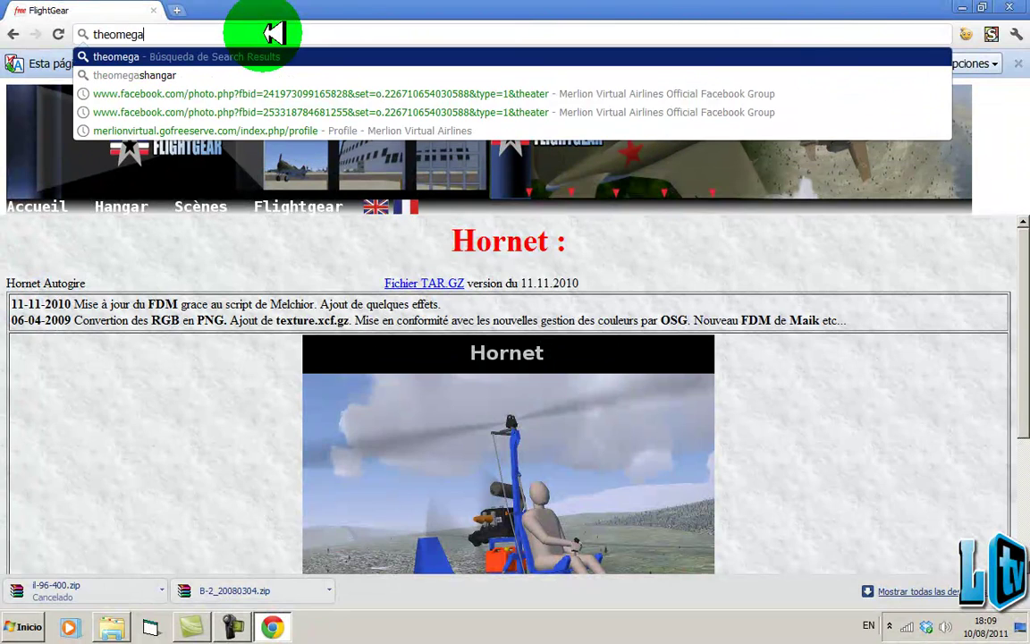
text(mega)
key(Down)
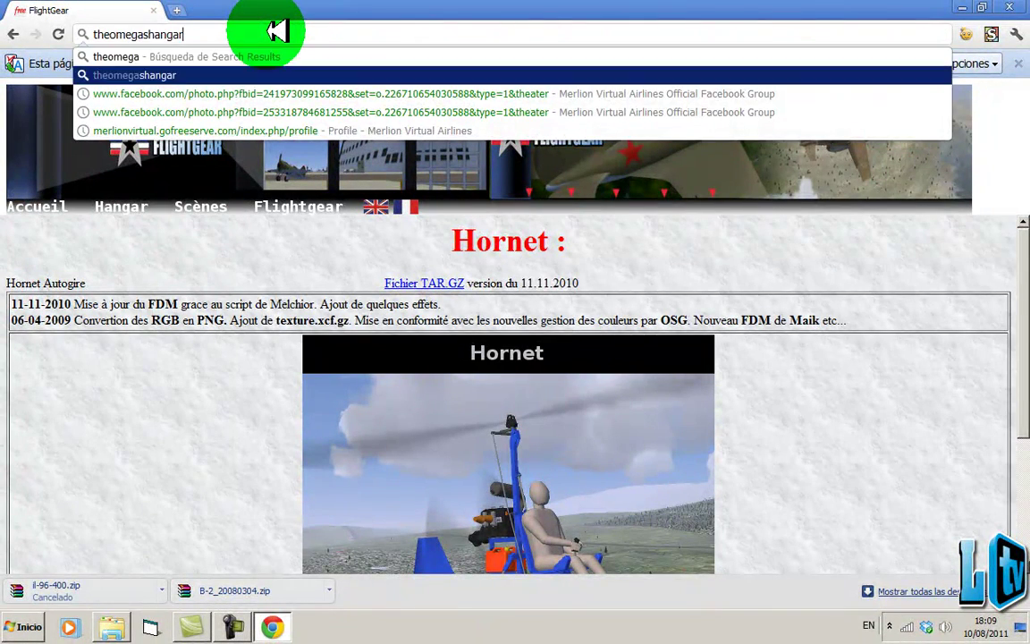
key(Return)
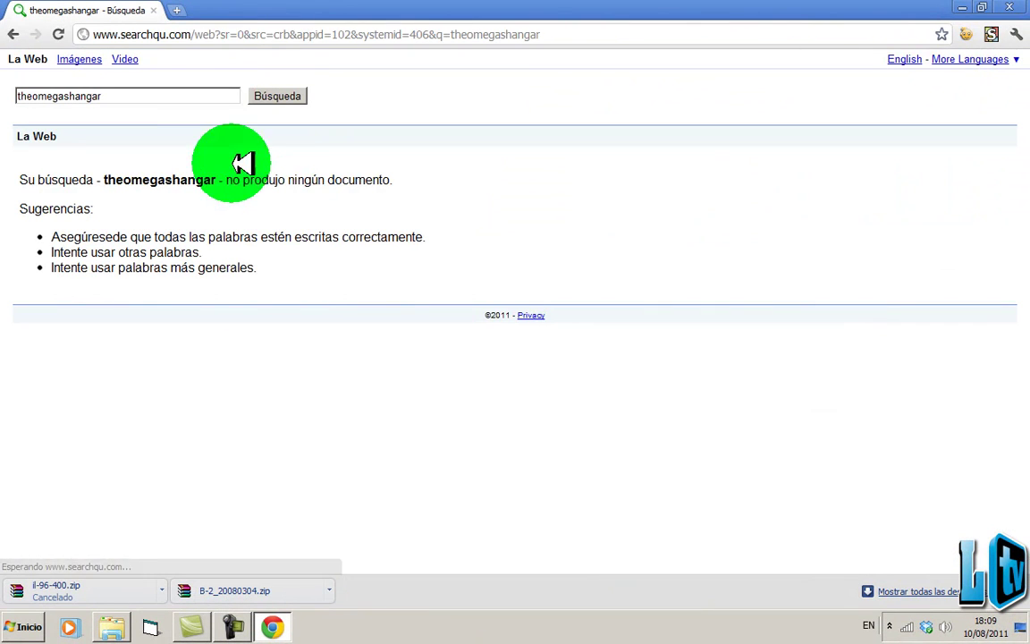
click(235, 31)
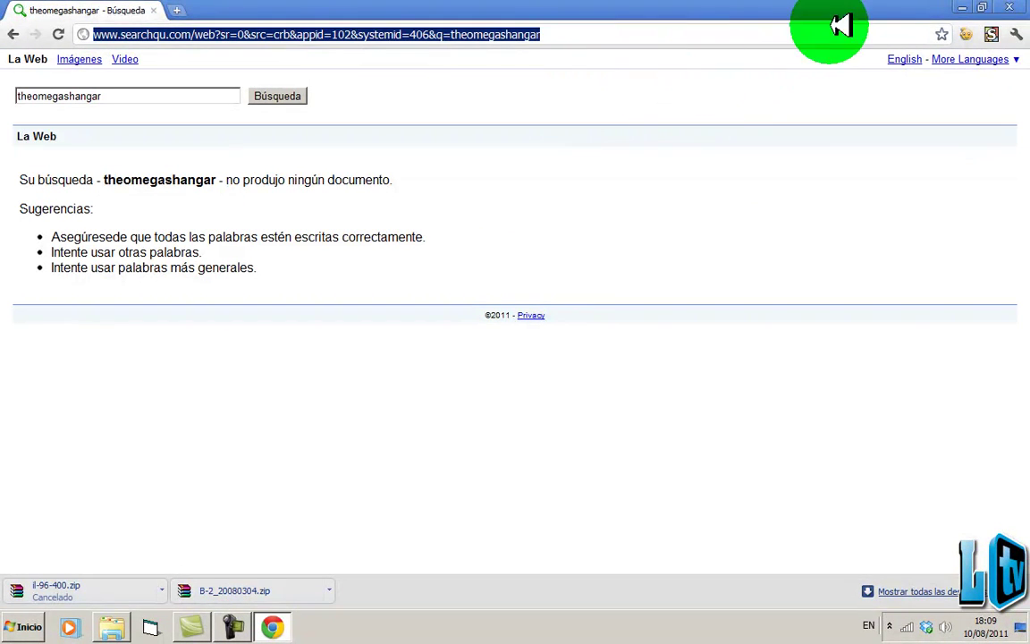
click(1025, 4)
- Open the downloaded B-2_20080304 archive from the Descargas folder in WinRAR and dismiss the licence reminder
click(115, 626)
click(259, 119)
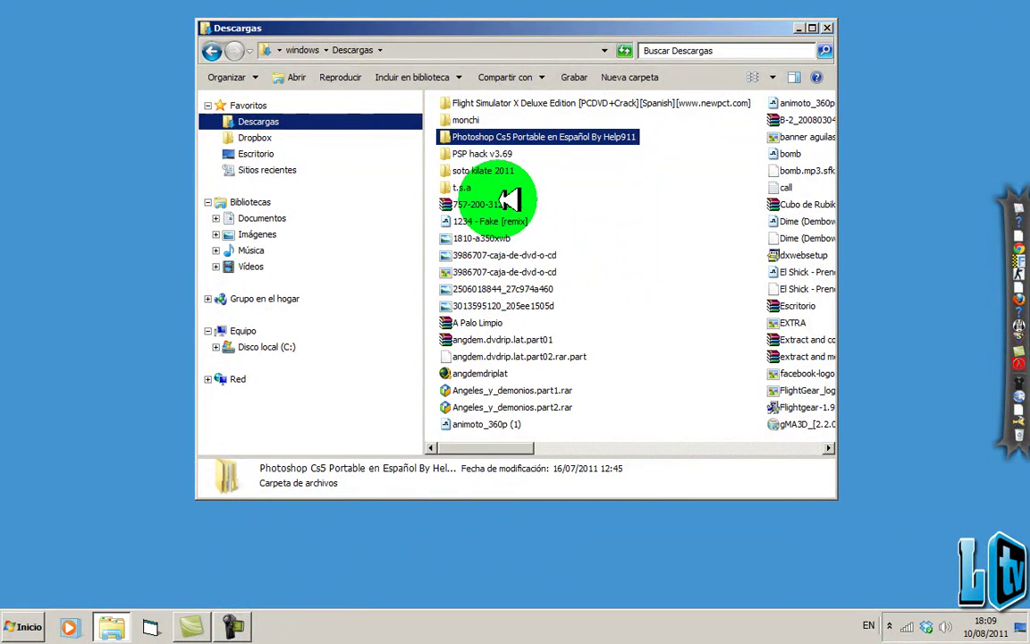
click(582, 228)
scroll(586, 228, down, 2)
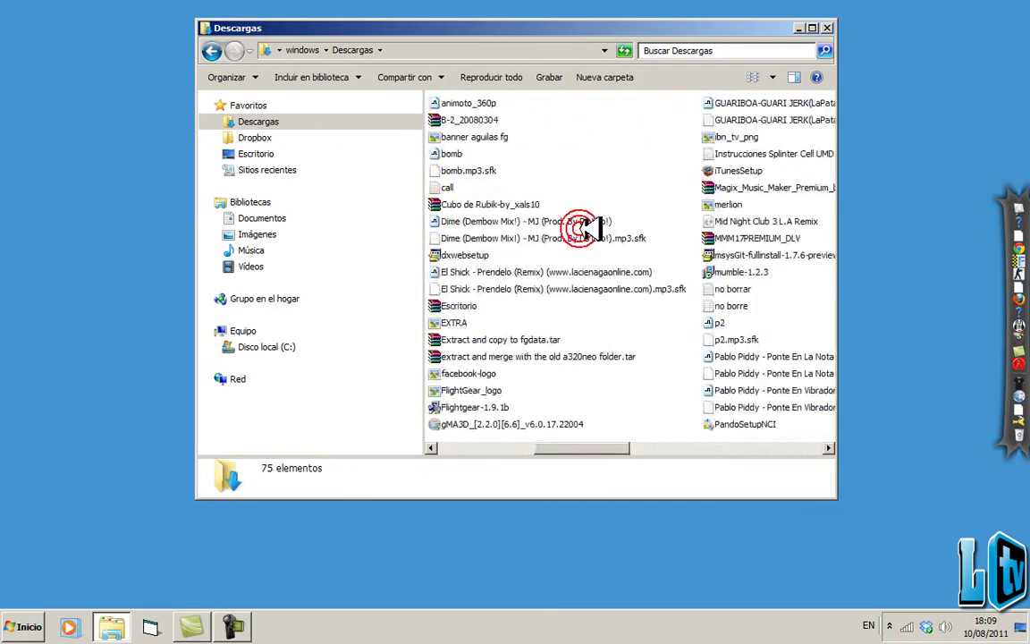
scroll(582, 229, down, 2)
scroll(582, 230, up, 2)
click(456, 120)
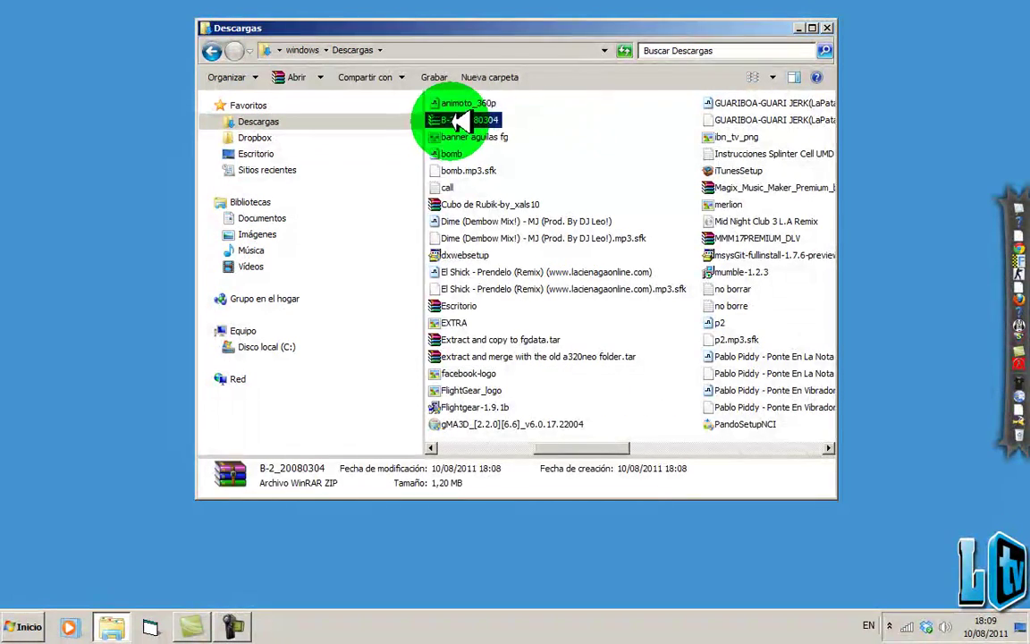
double_click(468, 119)
drag(368, 132, 523, 129)
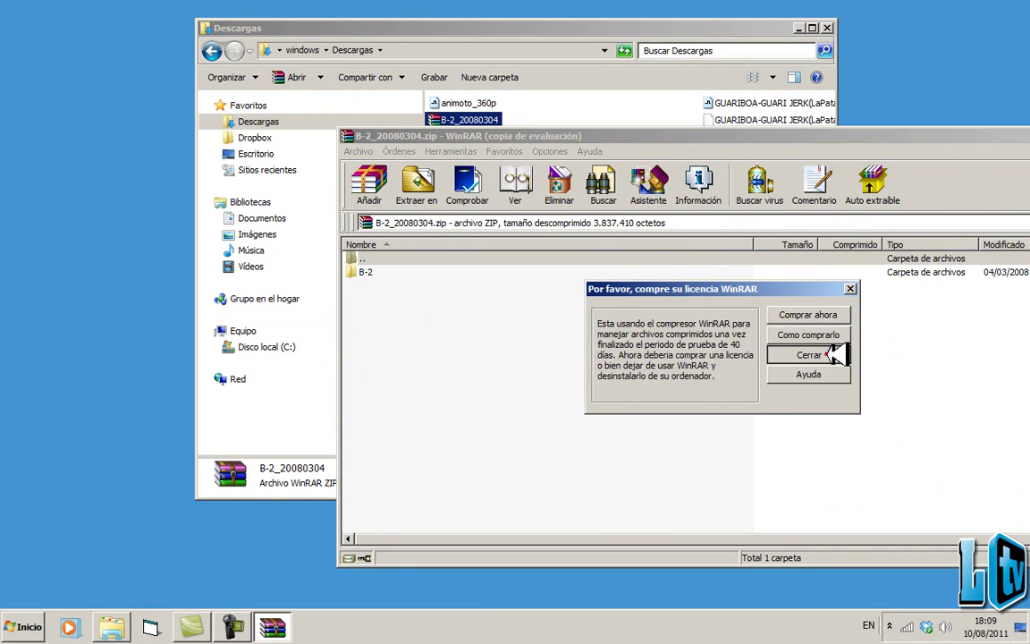
click(825, 354)
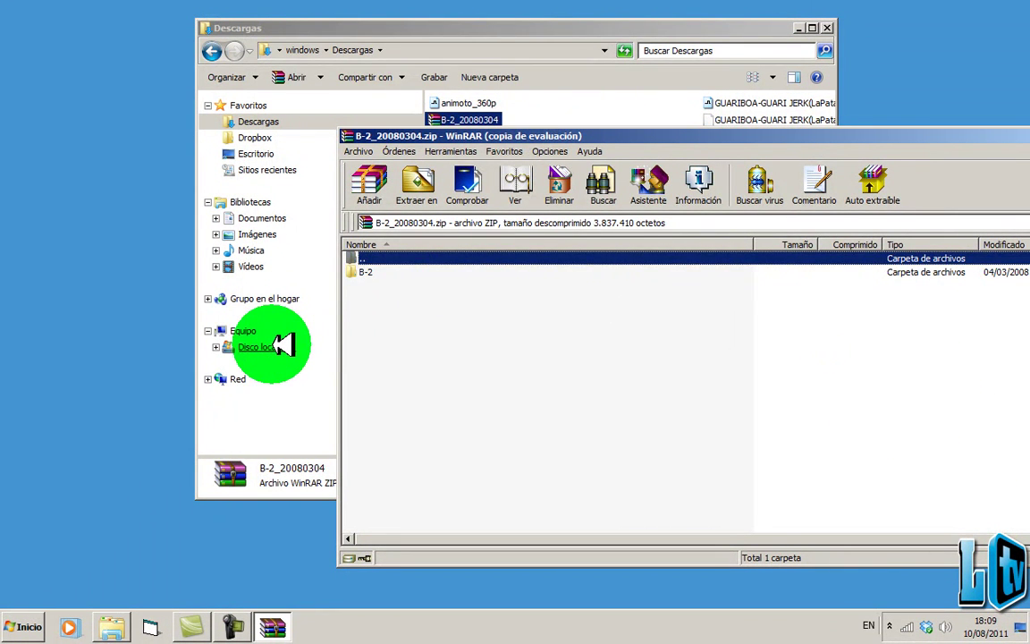
- Open the folder Archivos de programa > FlightGear > data > Aircraft on Disco local (C:)
click(283, 347)
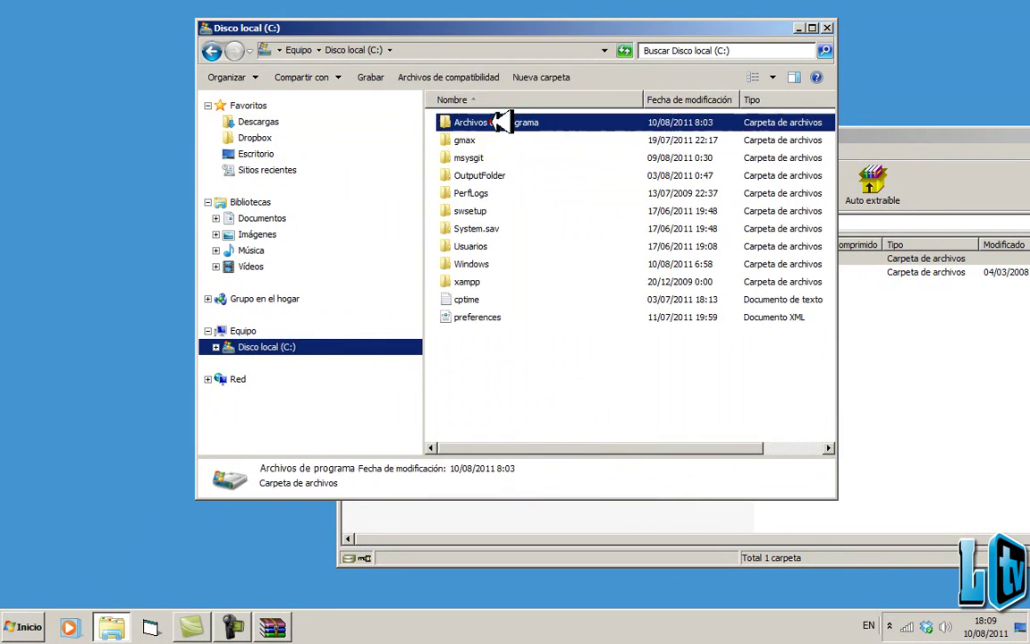
double_click(492, 121)
click(541, 227)
key(f)
key(f)
key(f)
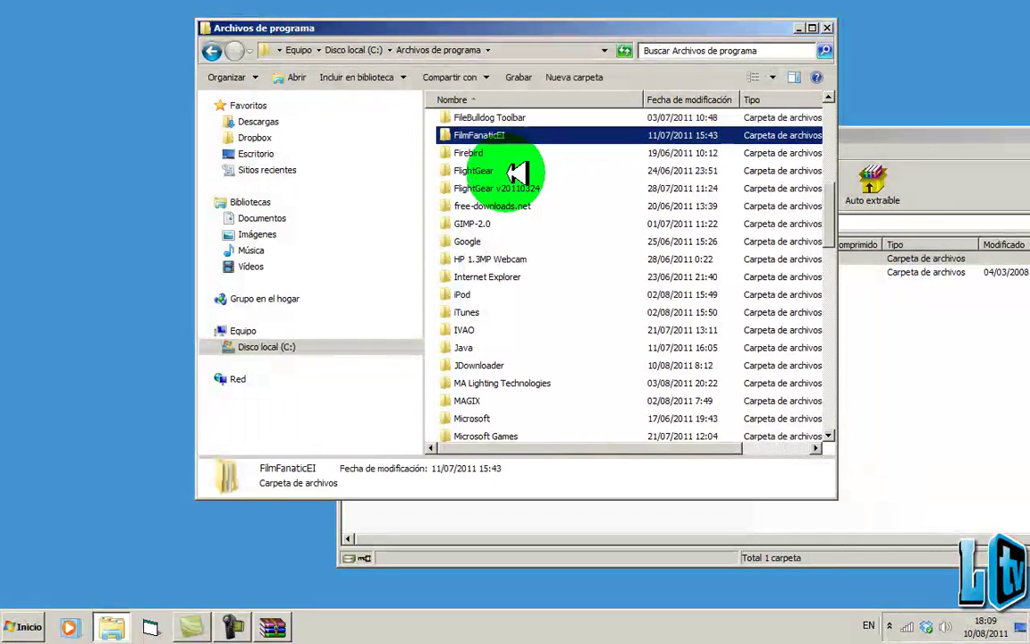
double_click(488, 171)
double_click(481, 138)
double_click(487, 138)
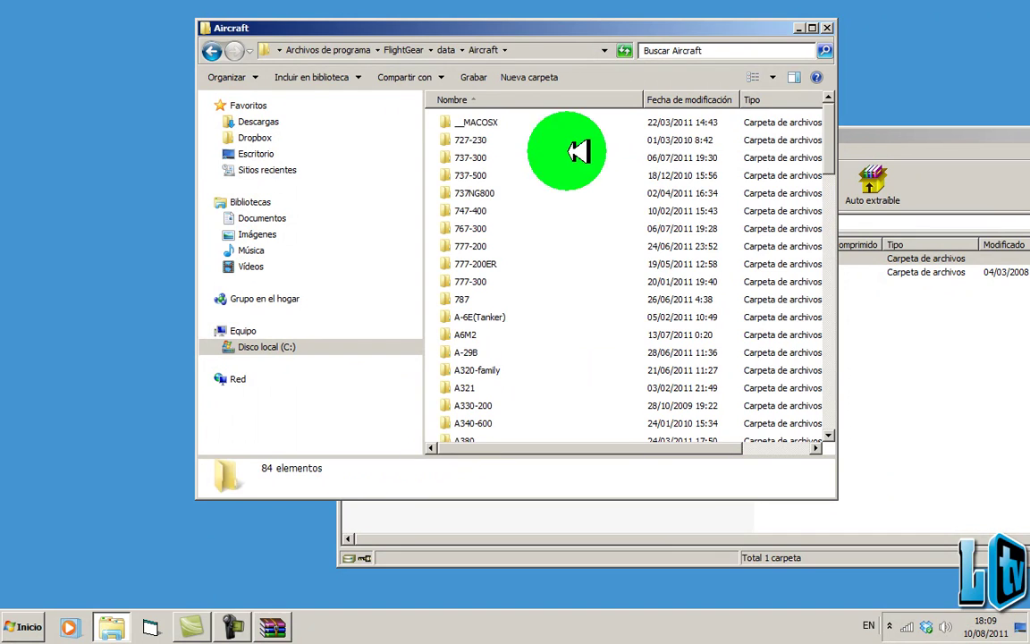
- Move the B-2 folder from the archive into the Aircraft folder with administrator permission, then close both windows
click(574, 244)
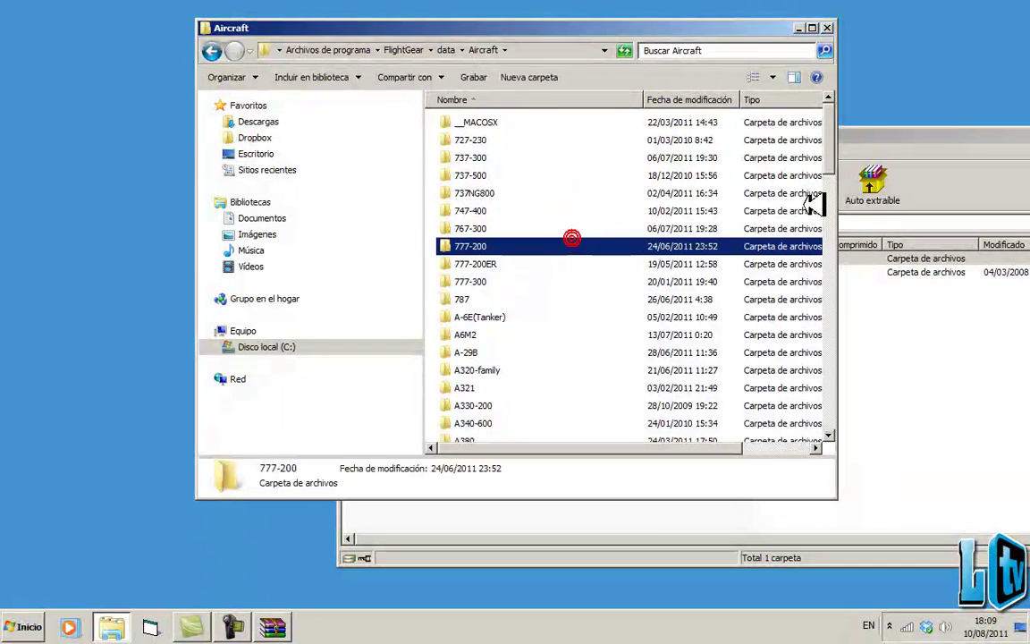
click(590, 122)
click(816, 28)
scroll(724, 177, down, 20)
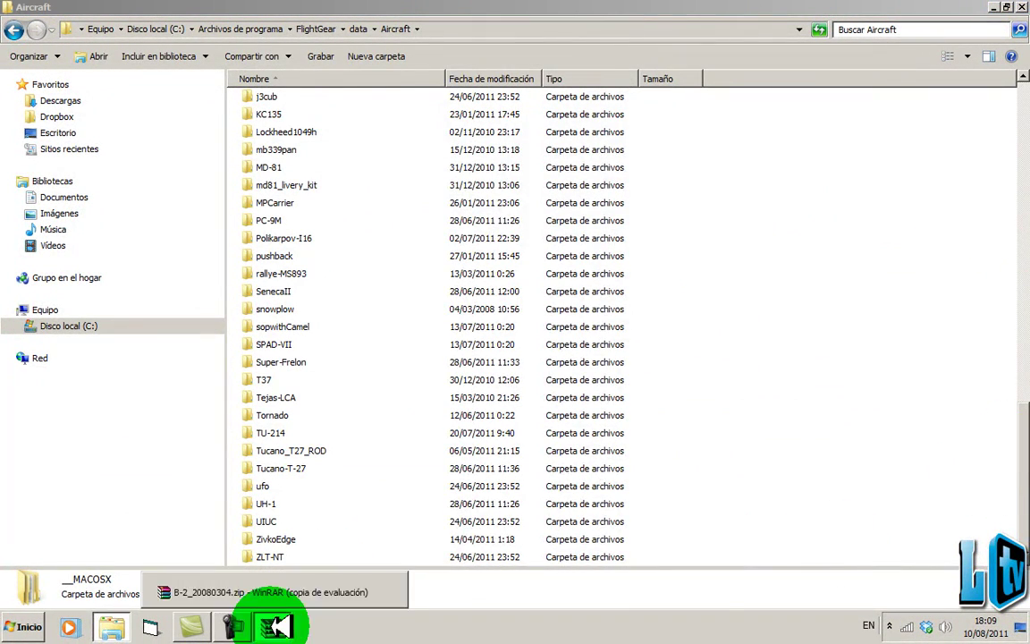
click(392, 279)
drag(374, 269, 239, 547)
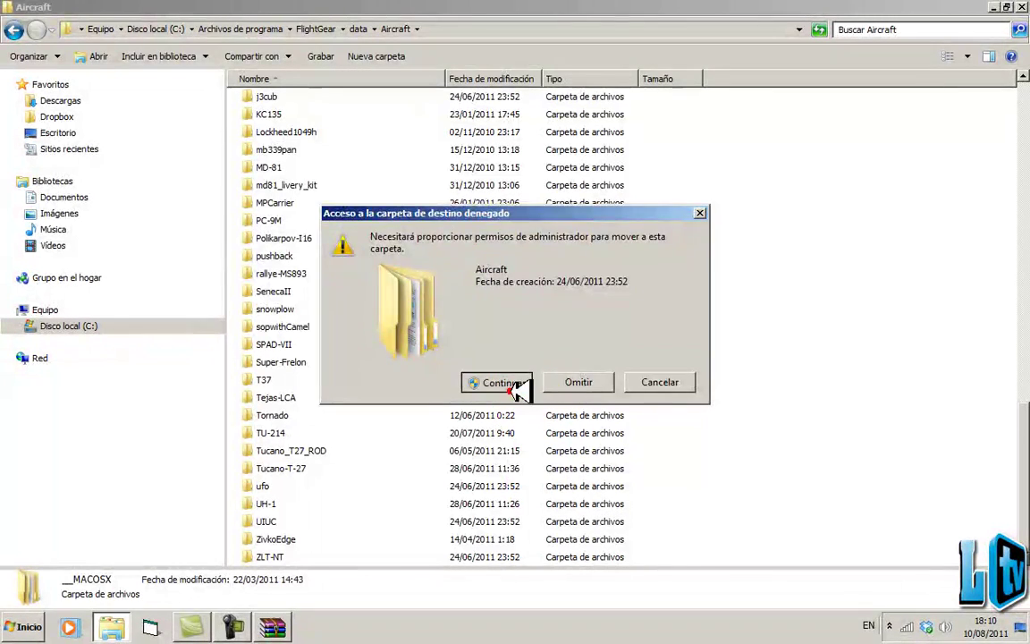
click(511, 385)
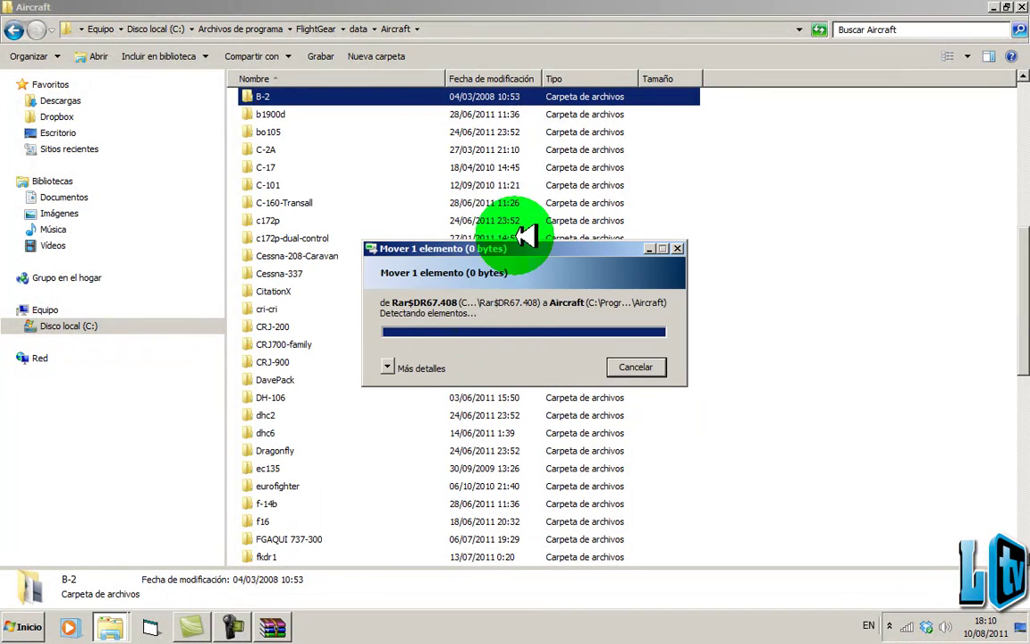
click(1021, 8)
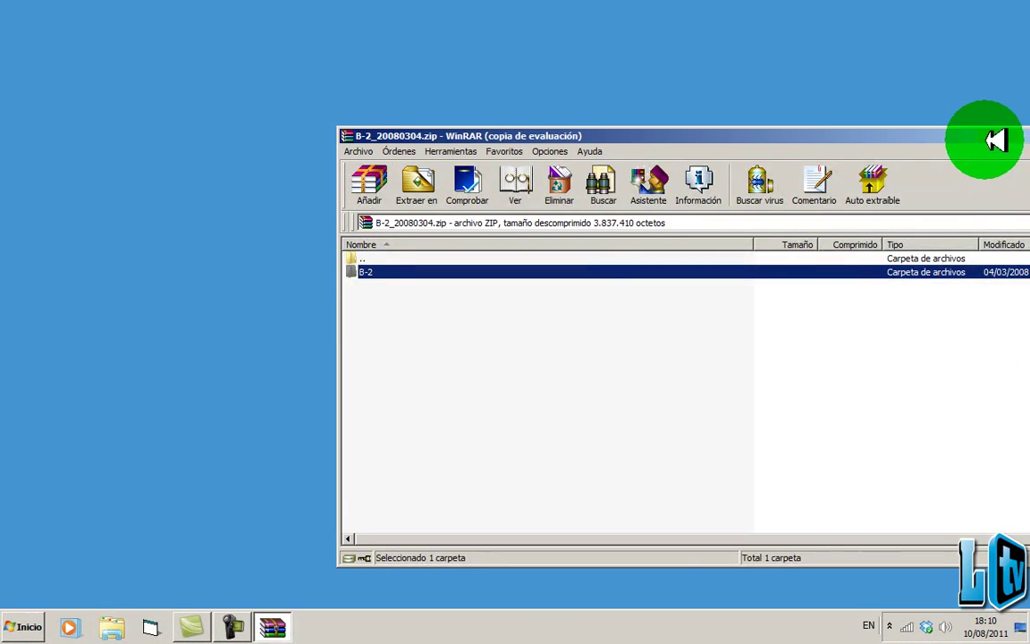
drag(990, 143, 800, 138)
click(912, 134)
- Launch FlightGear v20110324, look through the wizard's aircraft list for the new aircraft and exit the wizard
click(1006, 260)
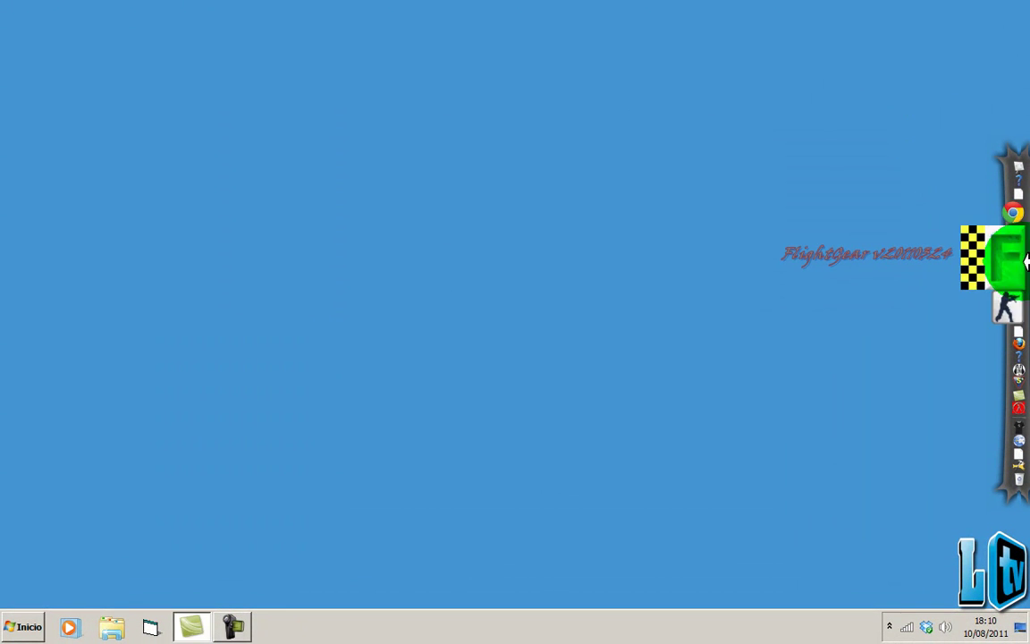
click(1022, 264)
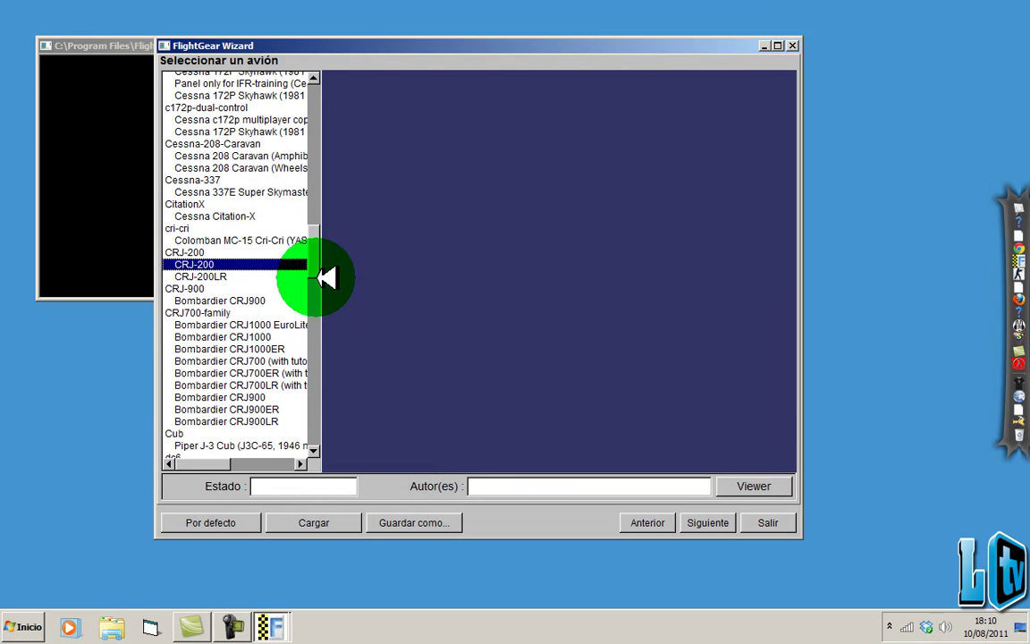
scroll(313, 278, down, 4)
drag(329, 276, 367, 346)
click(768, 522)
- Open the Archivos de programa folder on Disco local (C:) from Equipo
click(208, 621)
click(40, 624)
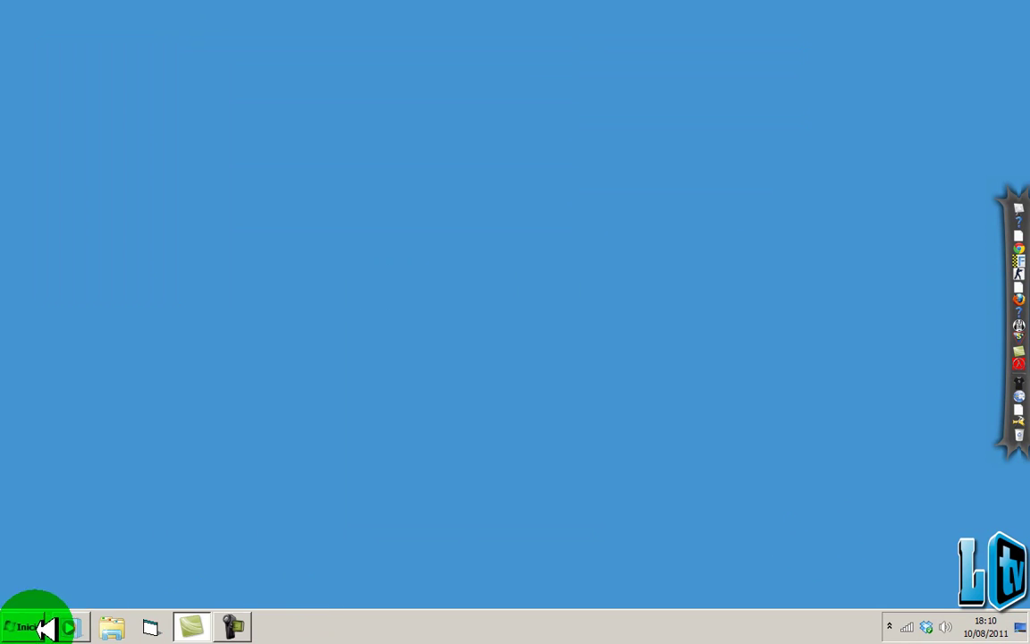
click(230, 354)
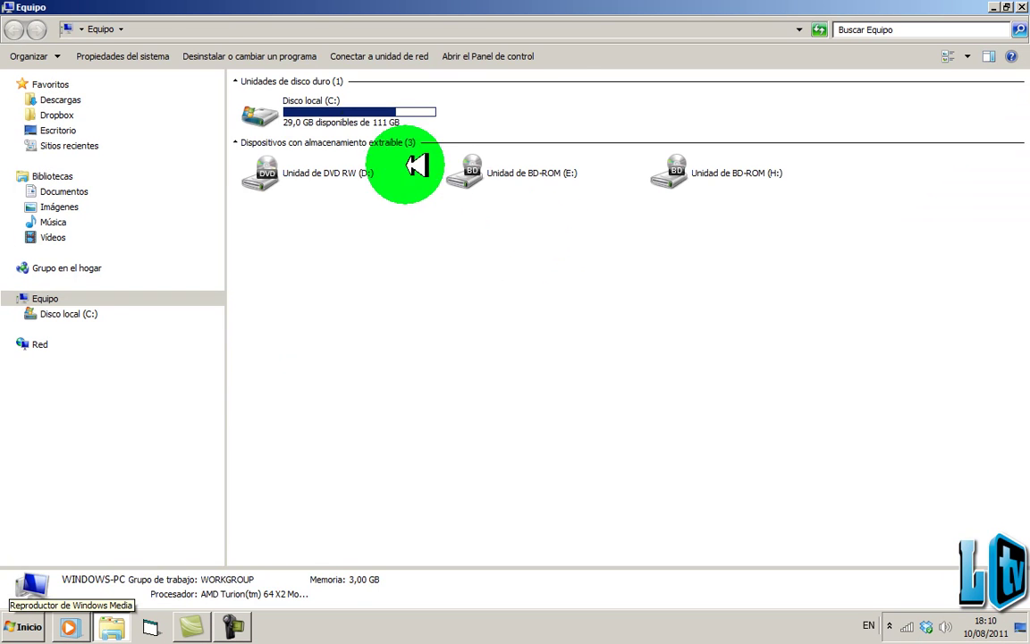
double_click(391, 115)
click(327, 101)
double_click(327, 101)
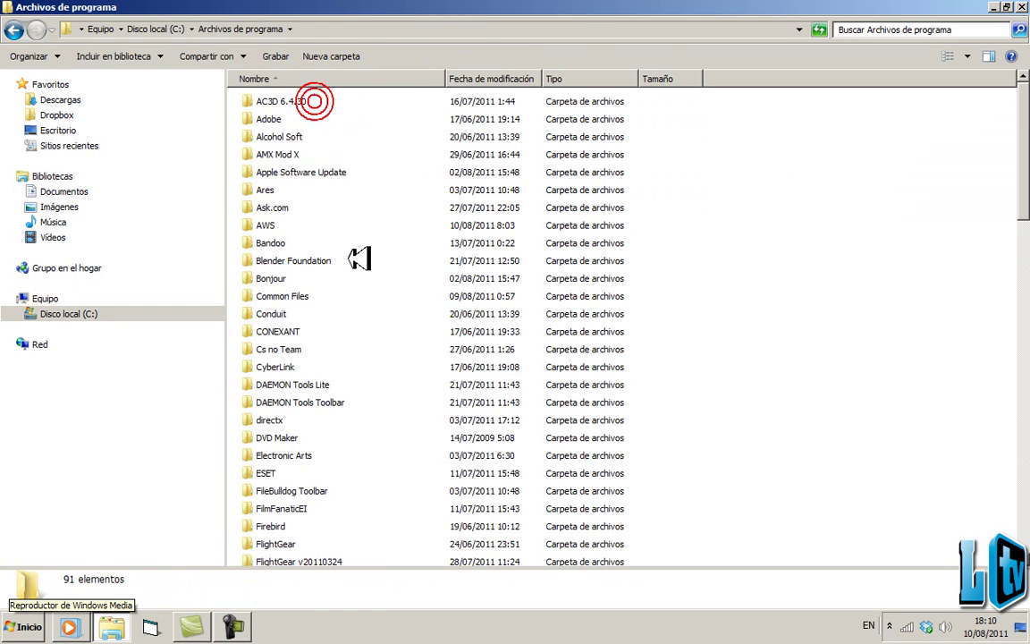
- Copy the B-2 folder from FlightGear > data > Aircraft
scroll(345, 338, down, 5)
double_click(301, 288)
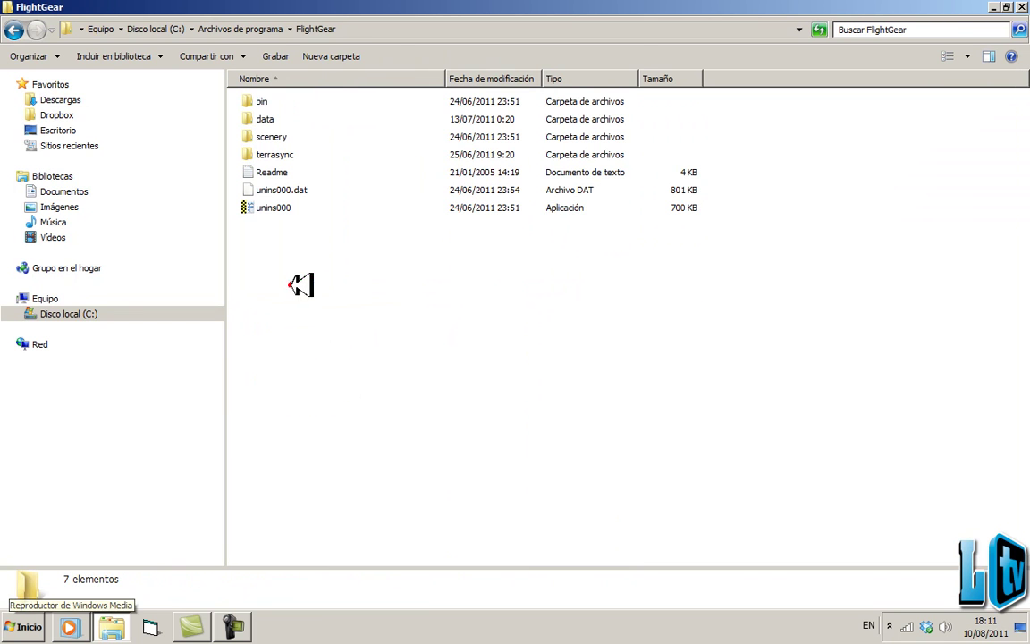
double_click(306, 114)
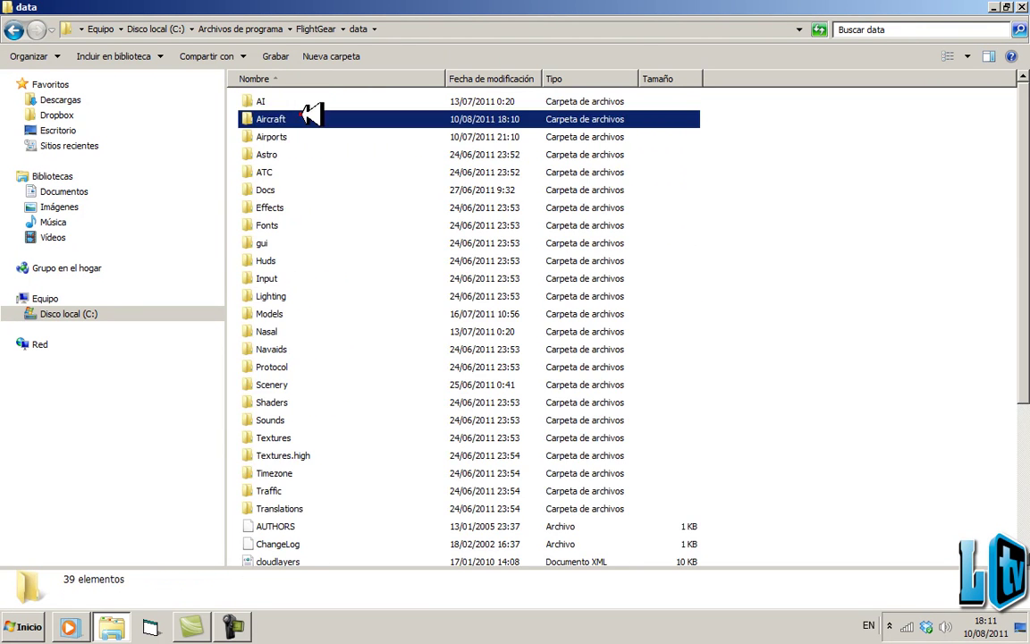
double_click(308, 117)
click(264, 560)
- Go back to Archivos de programa and open the data folder of FlightGear v20110324
click(14, 29)
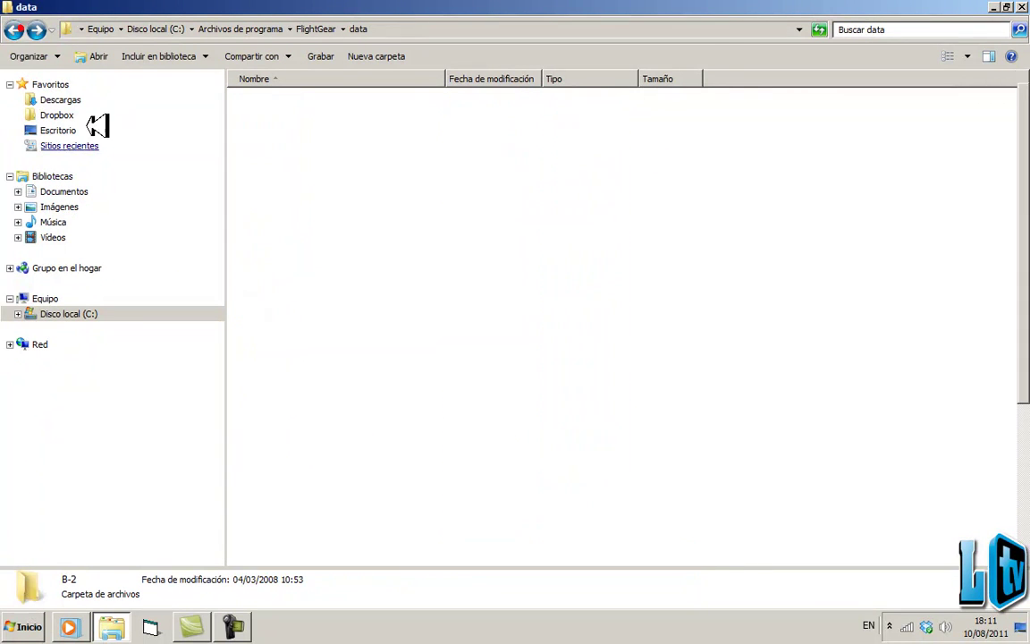
click(14, 29)
click(14, 30)
double_click(330, 560)
double_click(270, 116)
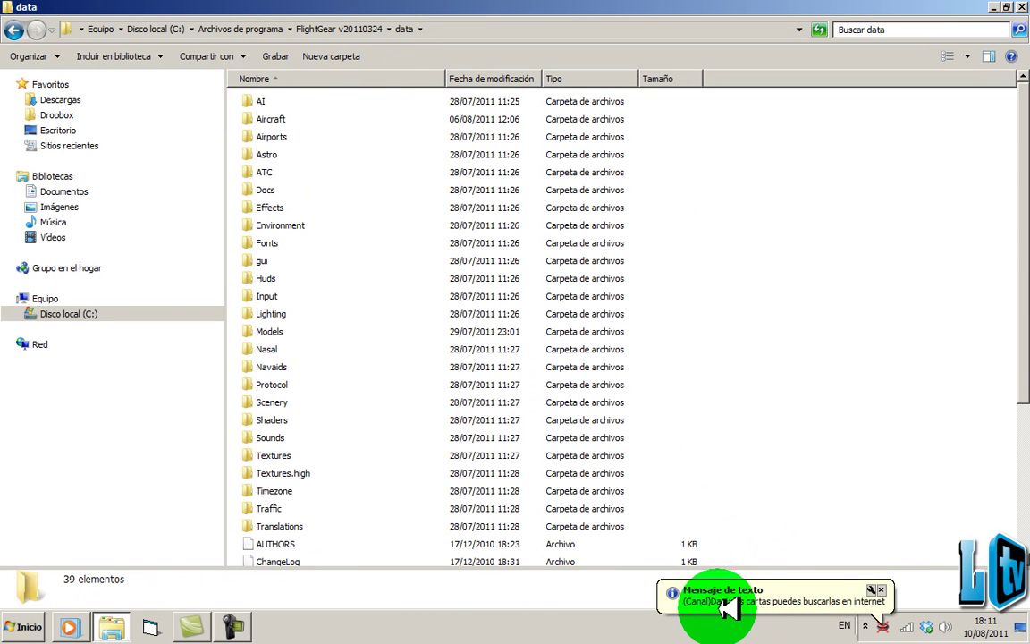
- Switch to Mumble to read the newest channel messages, then minimize it
click(865, 626)
click(890, 558)
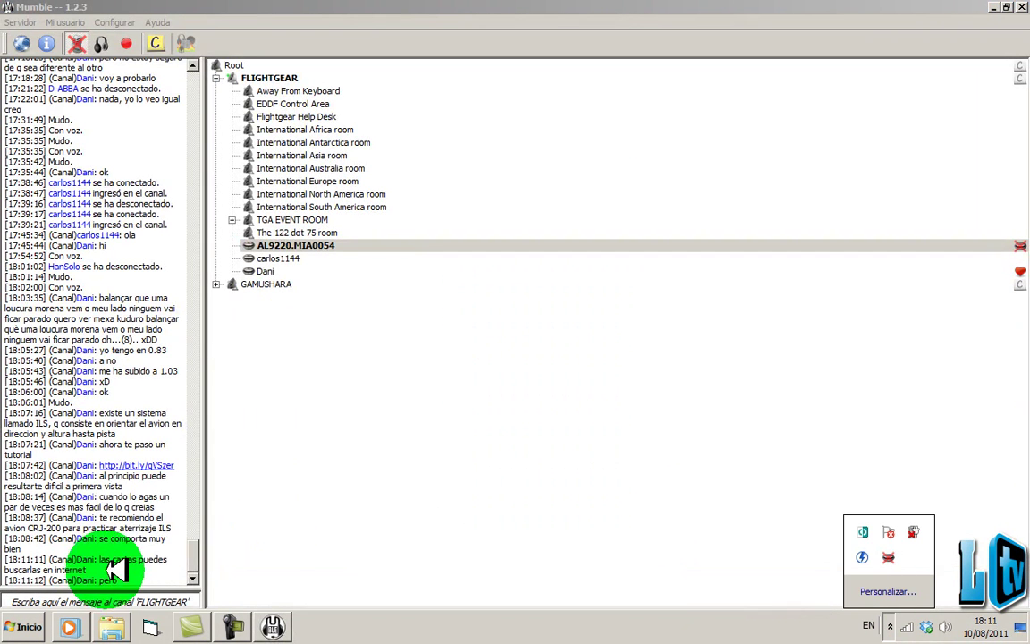
drag(101, 517, 131, 535)
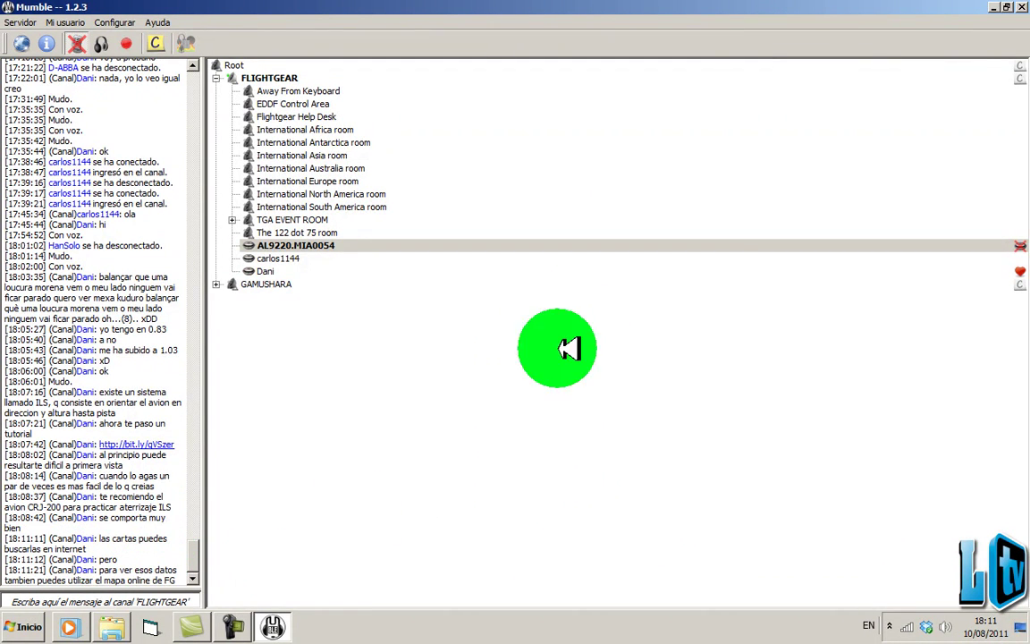
click(998, 8)
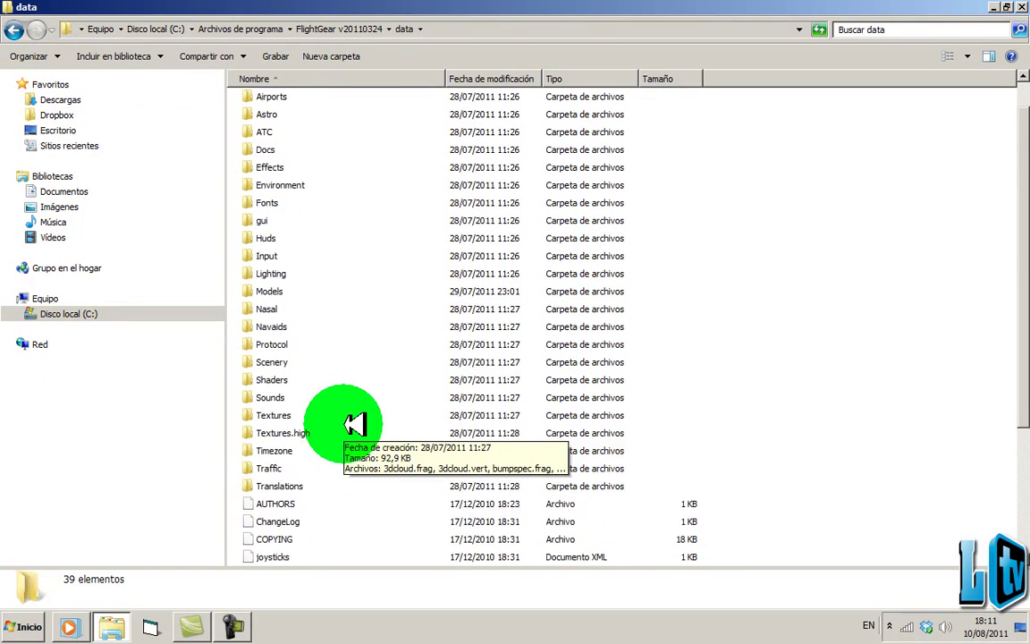
- Paste the B-2 folder into the Aircraft folder of FlightGear v20110324 with administrator permission and put the window away
scroll(329, 343, down, 2)
scroll(329, 343, up, 2)
double_click(301, 122)
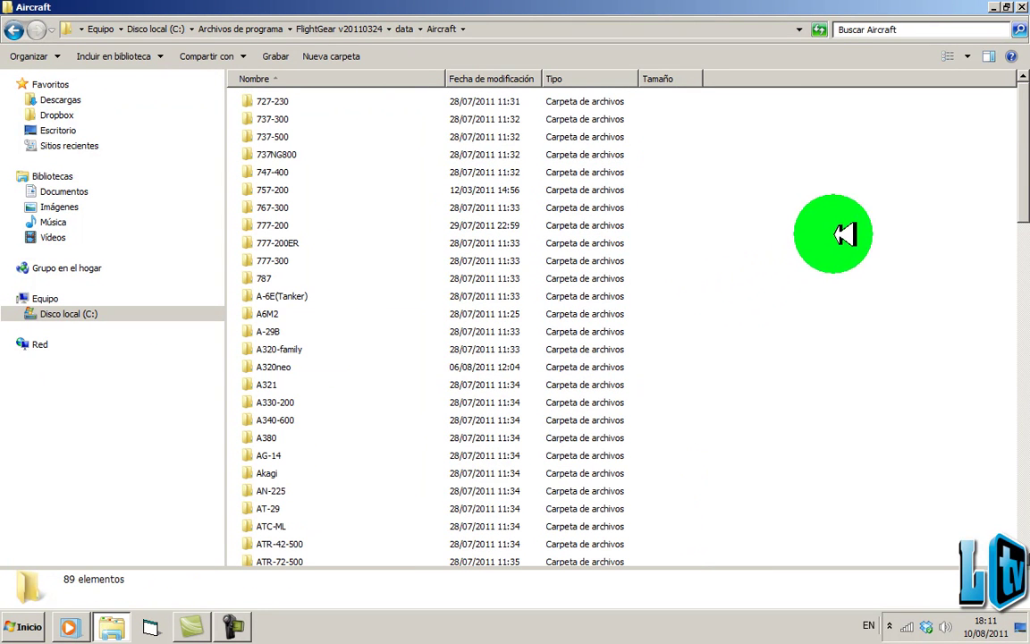
click(835, 229)
key(ctrl+v)
click(523, 386)
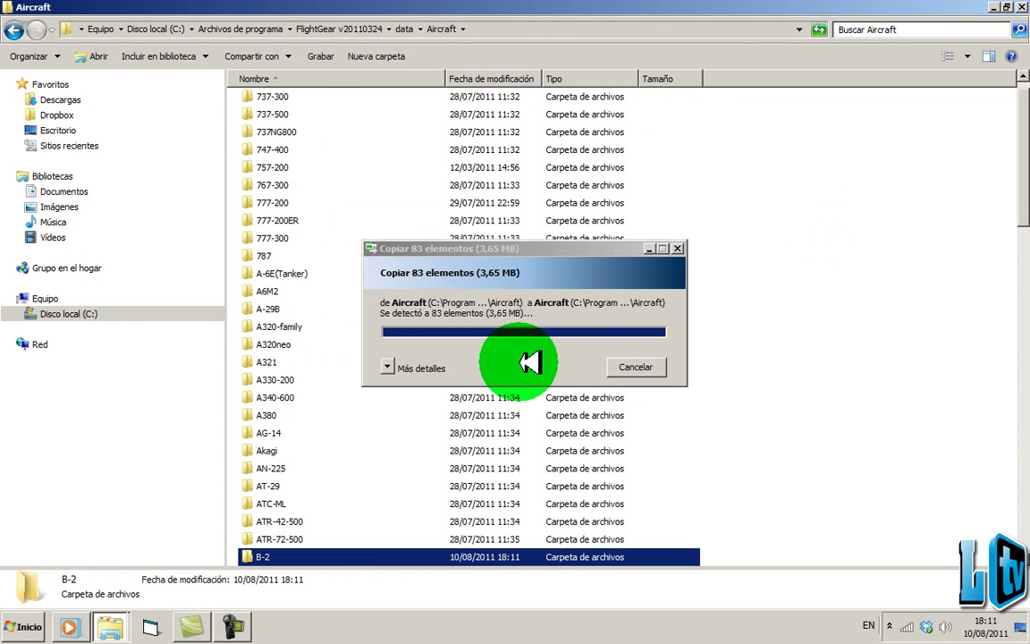
click(995, 7)
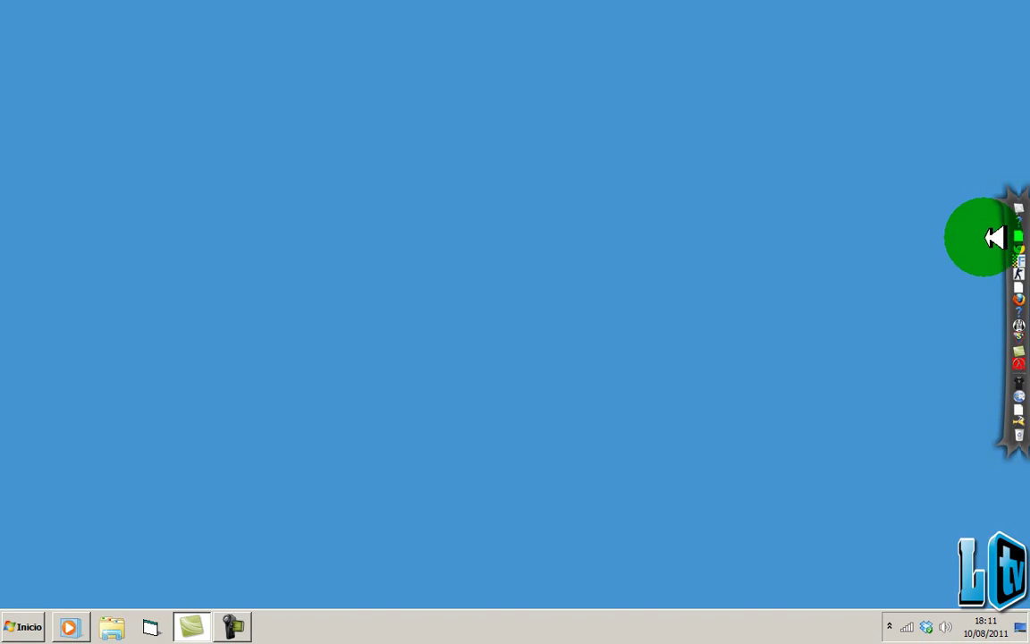
- Launch the FlightGear Wizard, choose the Northrop B-2 Spirit from the aircraft list and rotate its 3D preview
click(998, 266)
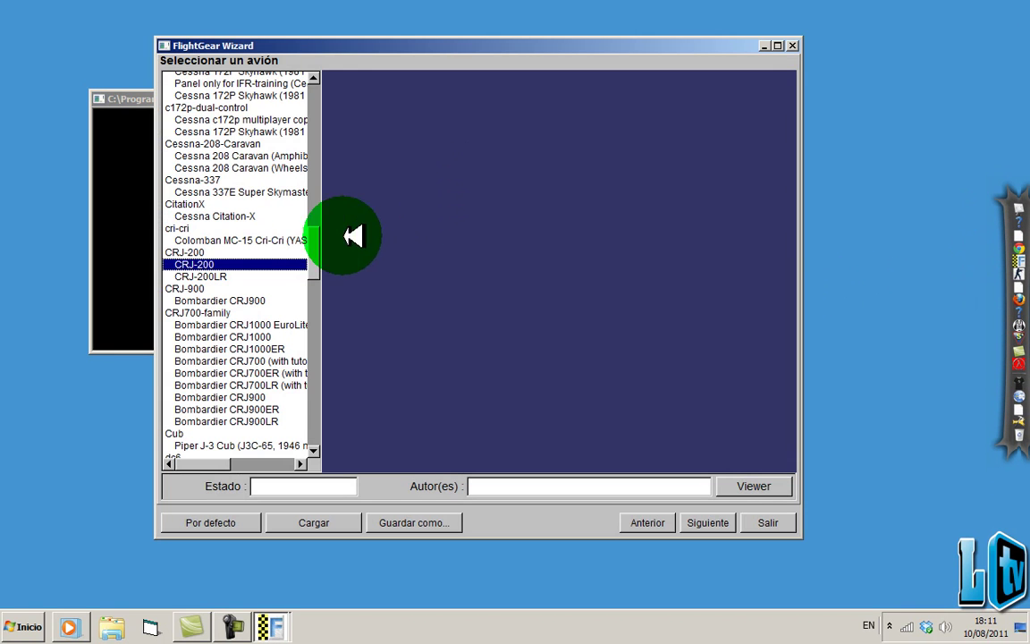
click(320, 255)
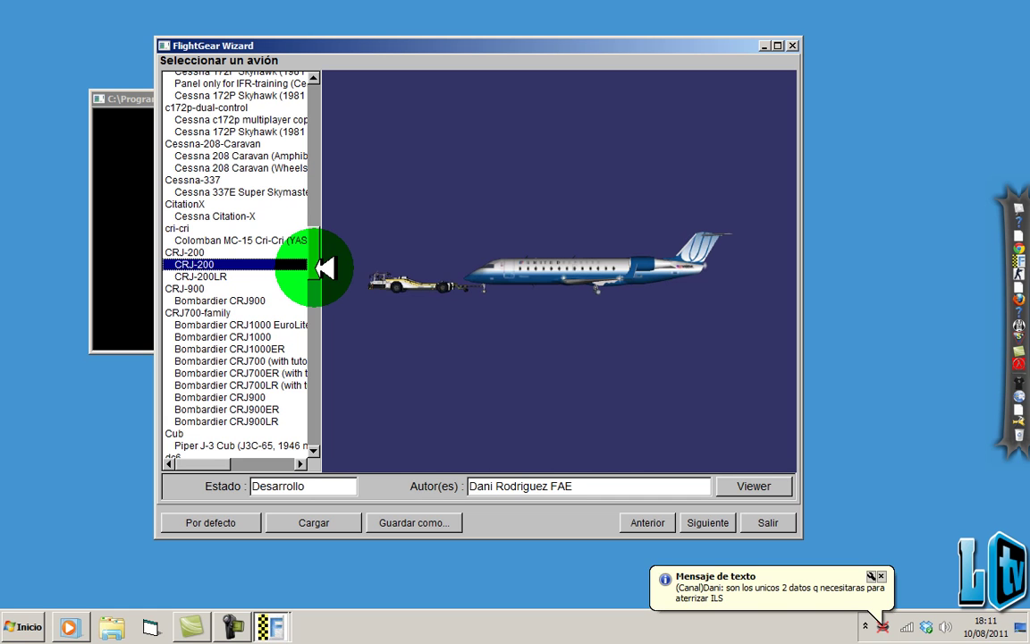
drag(320, 269, 313, 214)
click(254, 269)
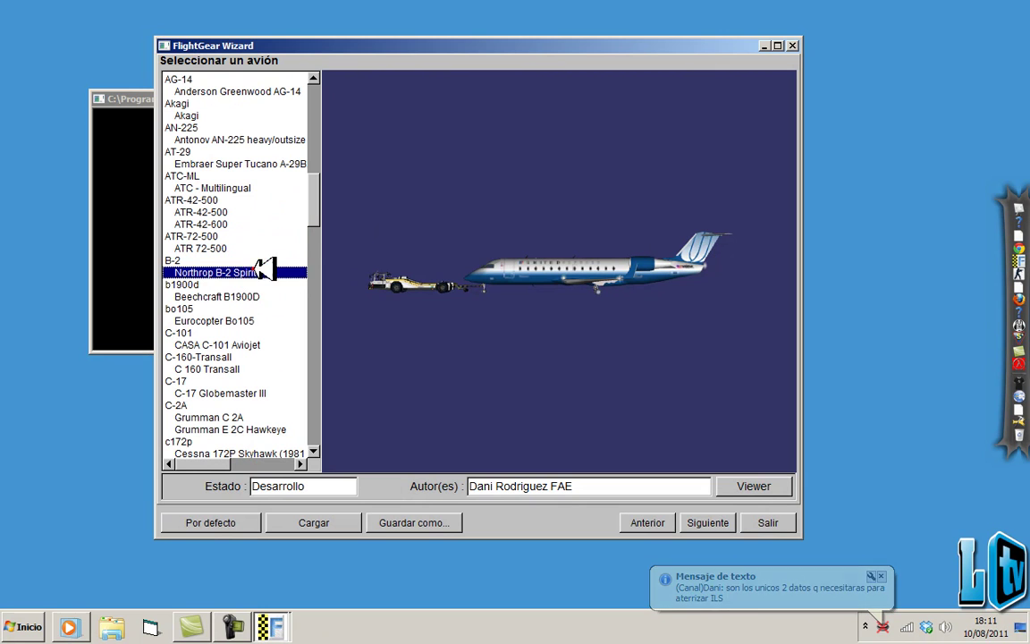
click(312, 287)
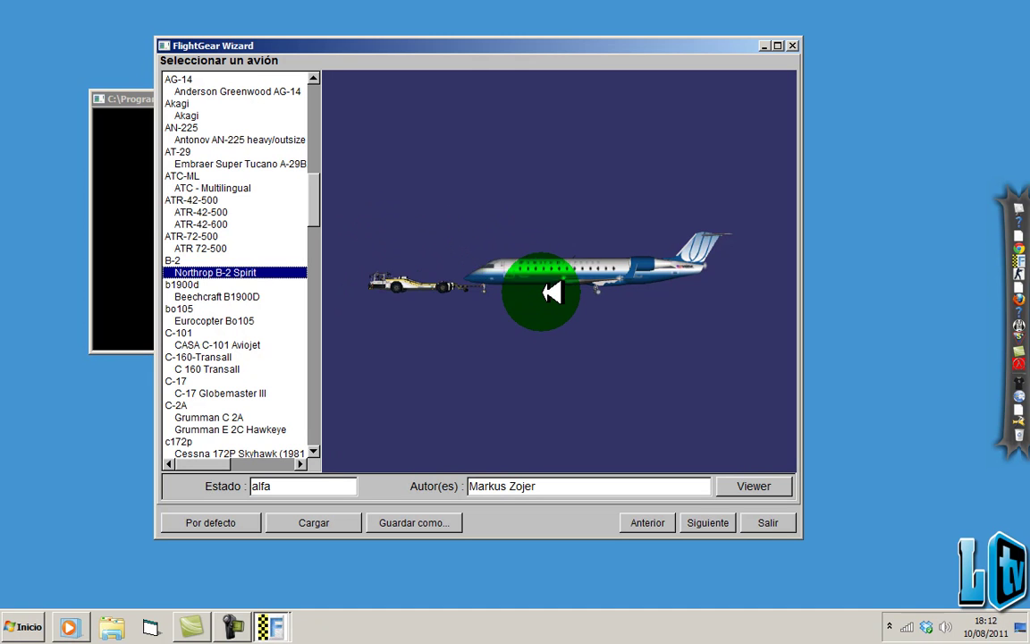
drag(596, 239, 643, 413)
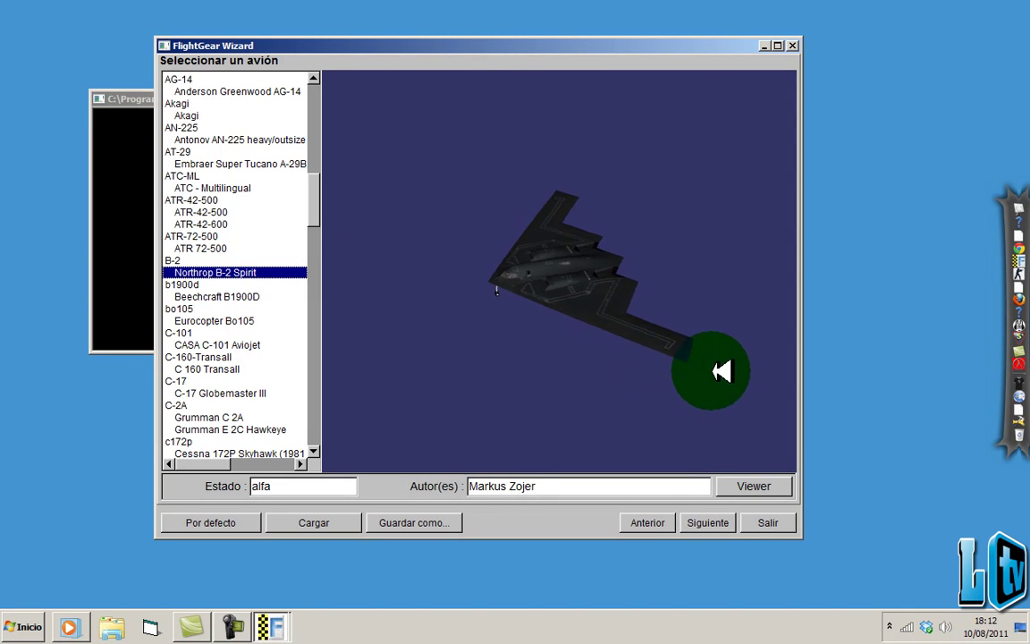
- Continue past the location selection without choosing an airport to the launch options and highlight the TerraSync port
click(712, 523)
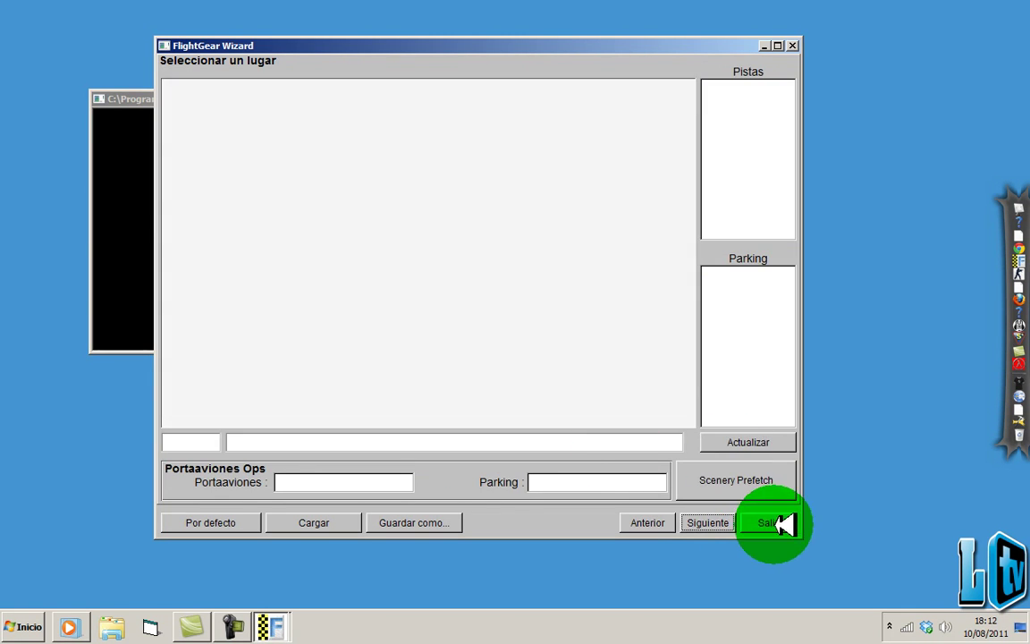
click(712, 523)
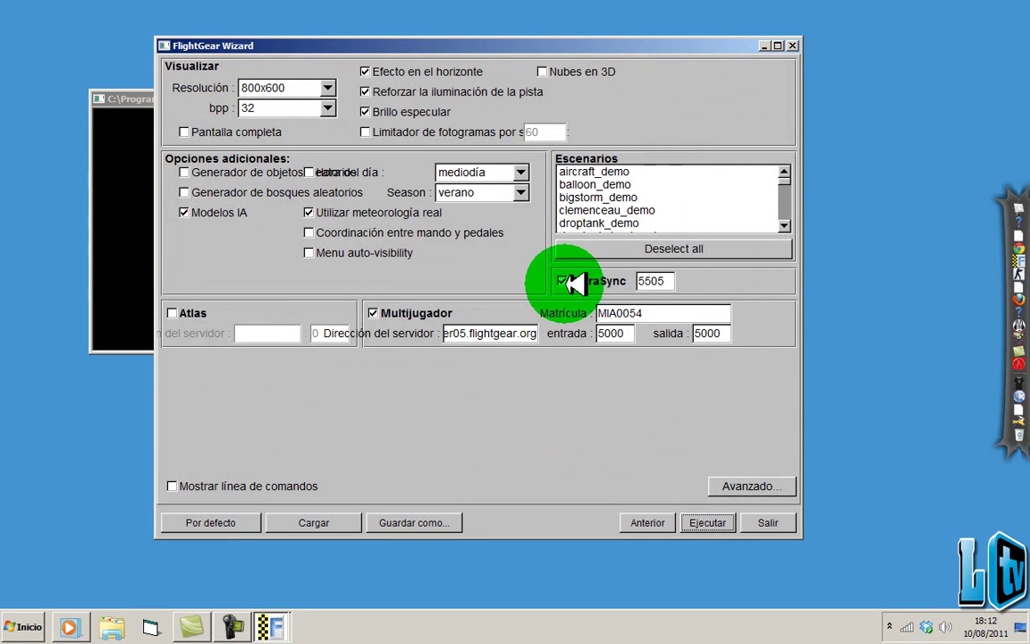
drag(666, 288, 625, 287)
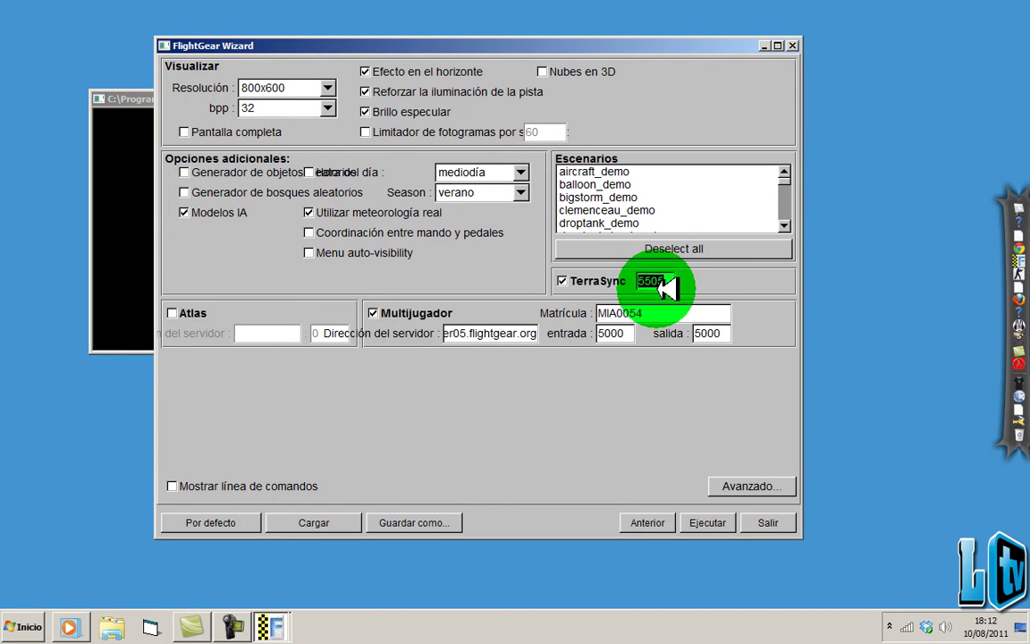
click(653, 445)
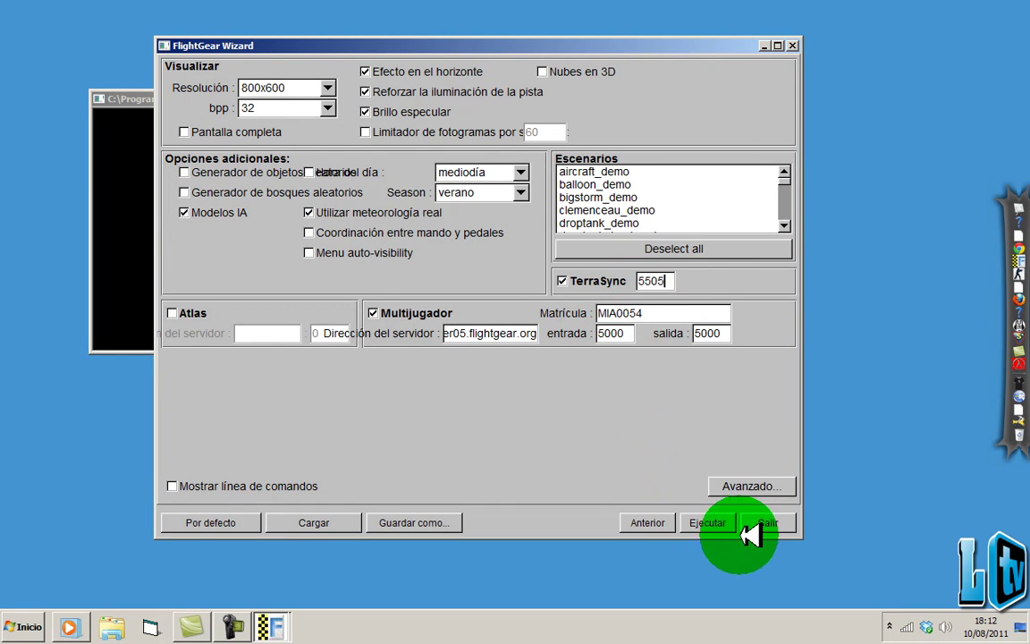